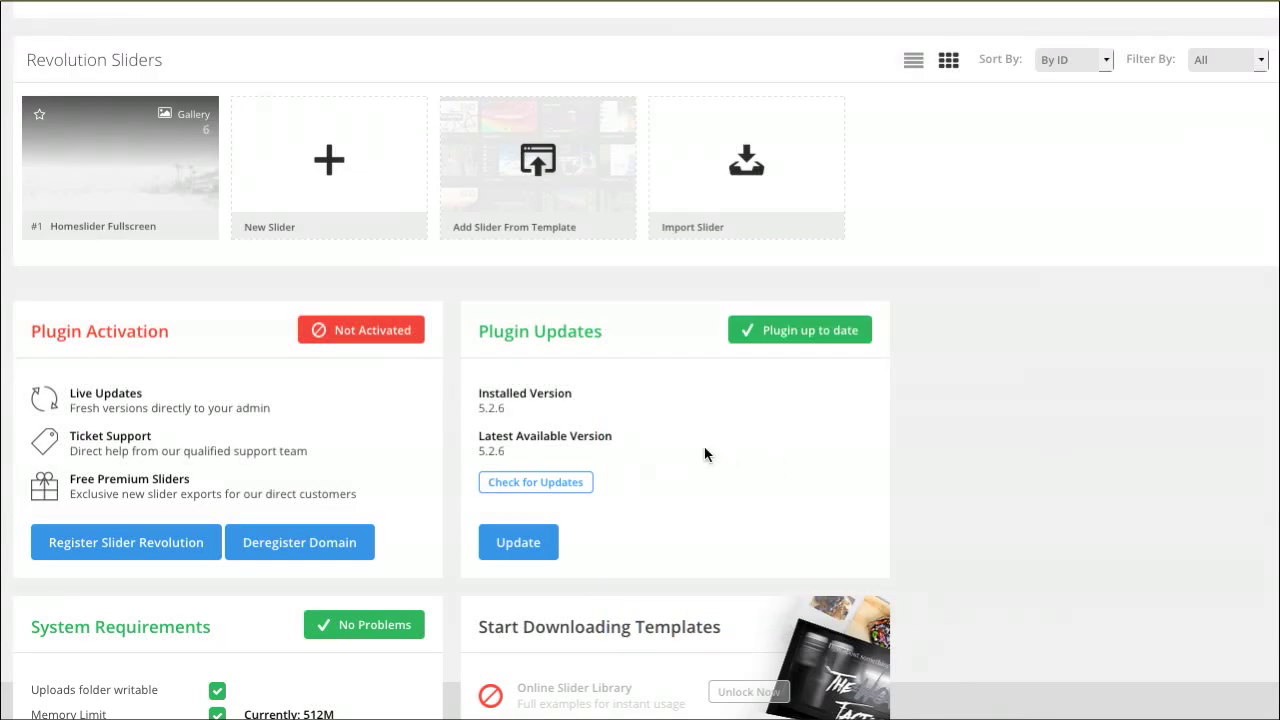
{"action": "left_click", "coordinate": [705, 454]}
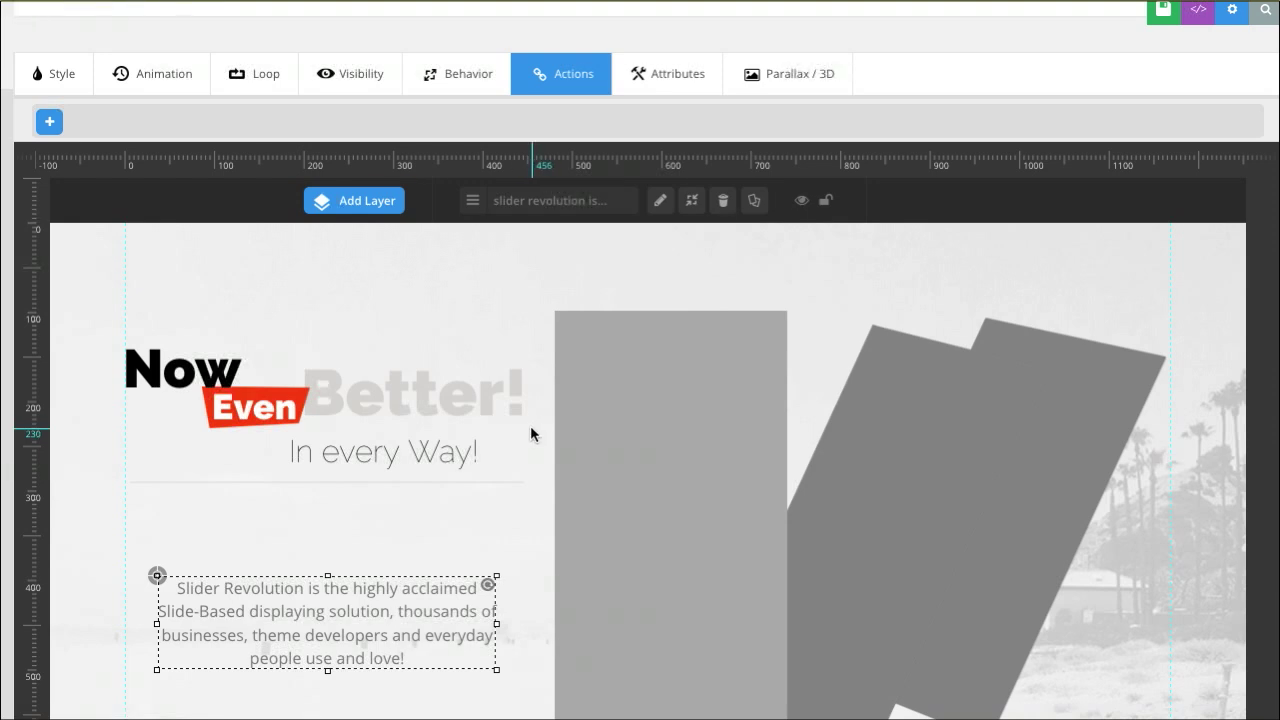
{"action": "scroll", "coordinate": [530, 425], "scroll_direction": "down", "scroll_amount": 1}
{"action": "scroll", "coordinate": [529, 425], "scroll_direction": "up", "scroll_amount": 1}
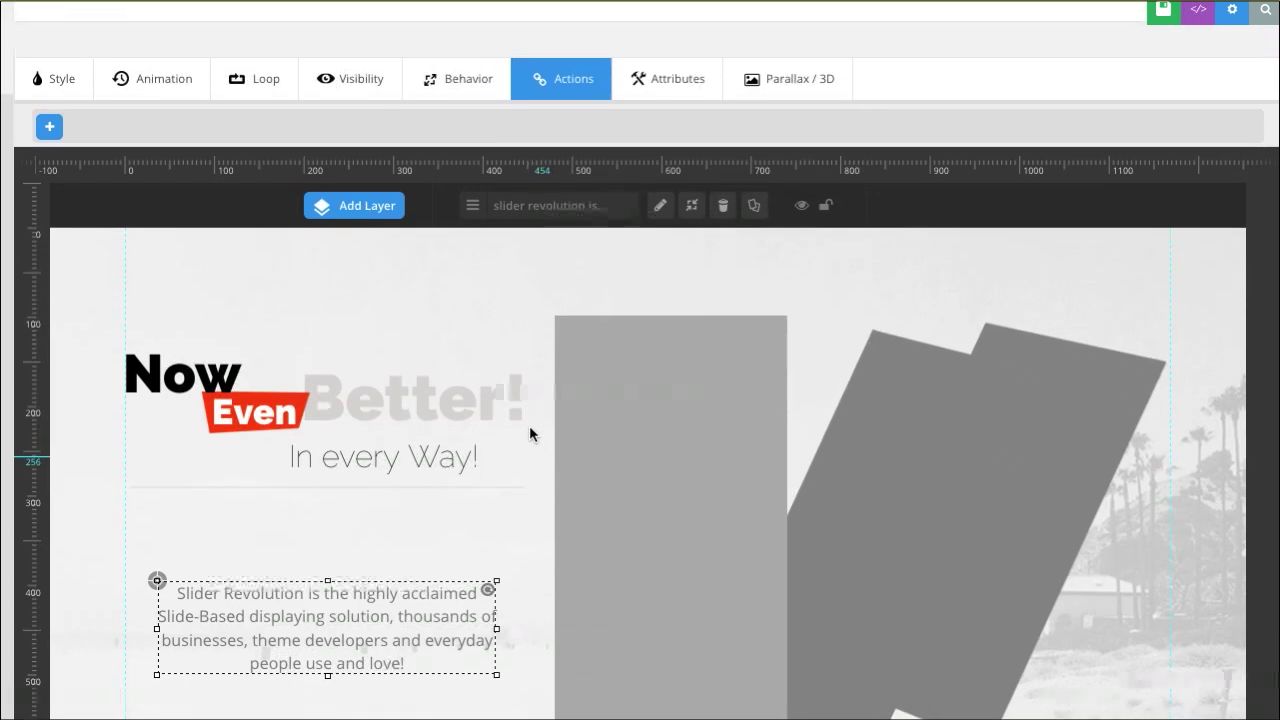
{"action": "scroll", "coordinate": [529, 425], "scroll_direction": "down", "scroll_amount": 1}
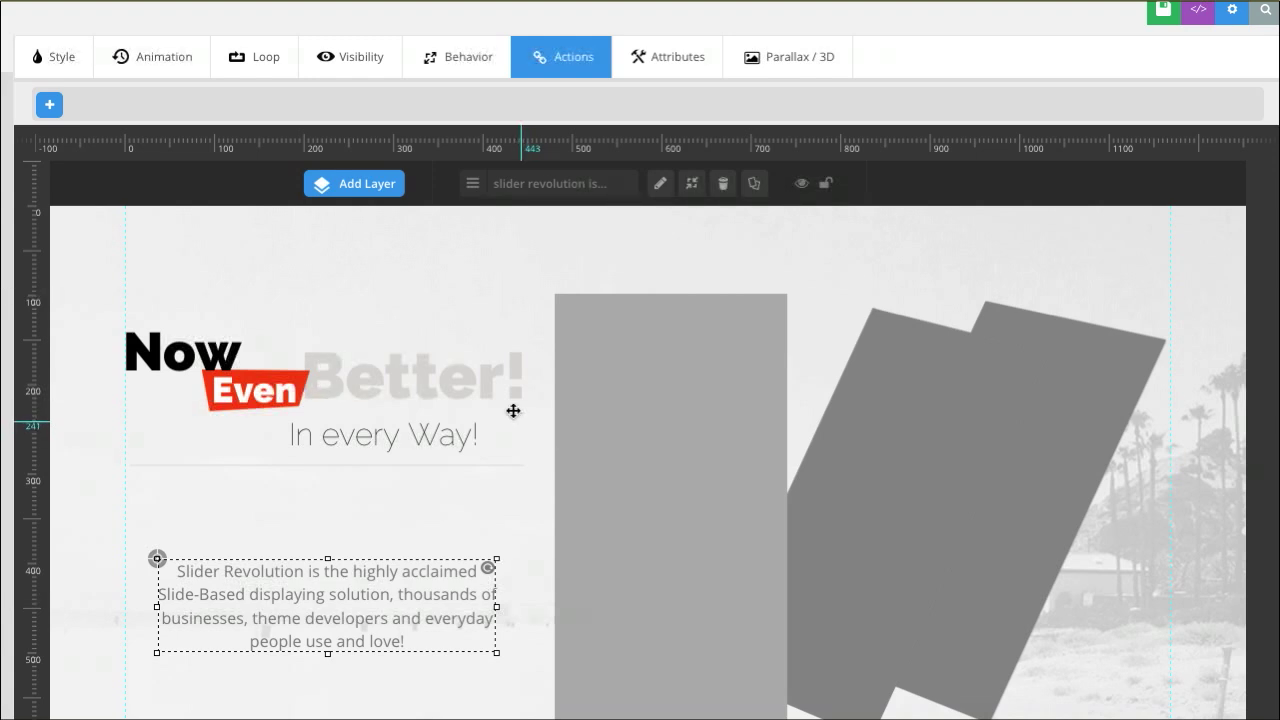
Add a text layer reading "Click Here to Learn More" and place it between the divider line and the paragraph.
{"action": "mouse_move", "coordinate": [358, 190]}
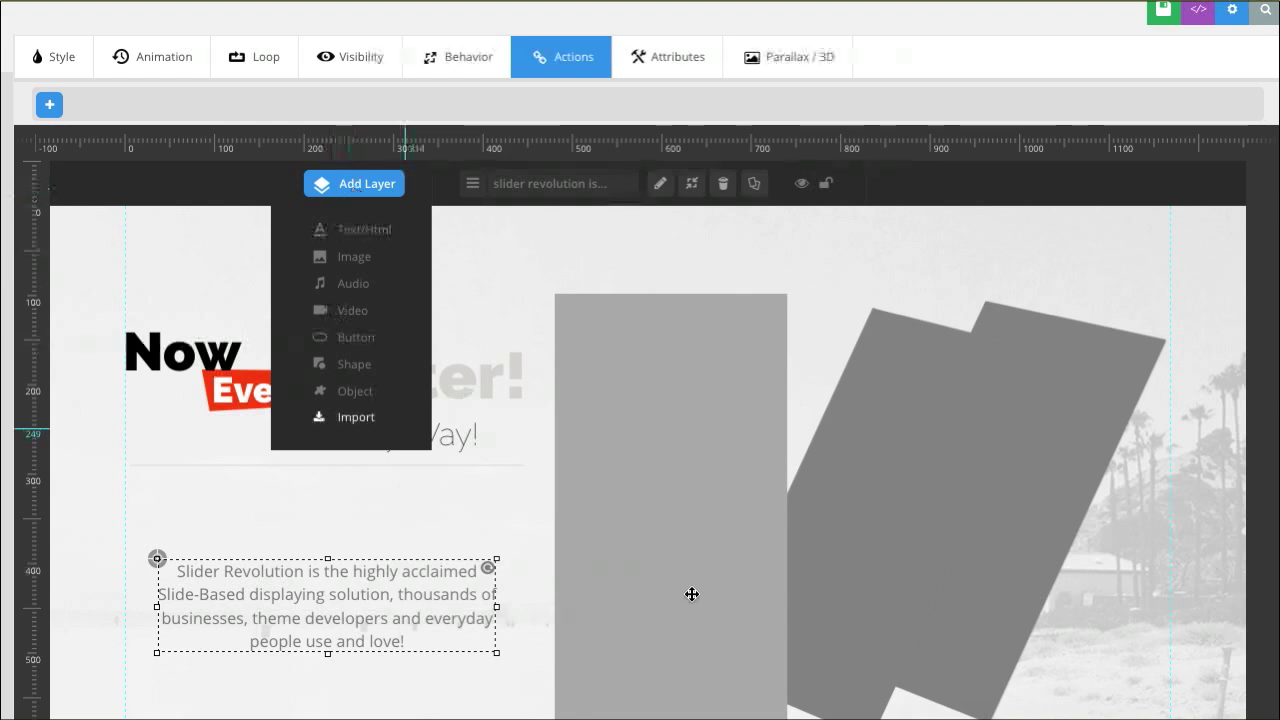
{"action": "left_click", "coordinate": [352, 236]}
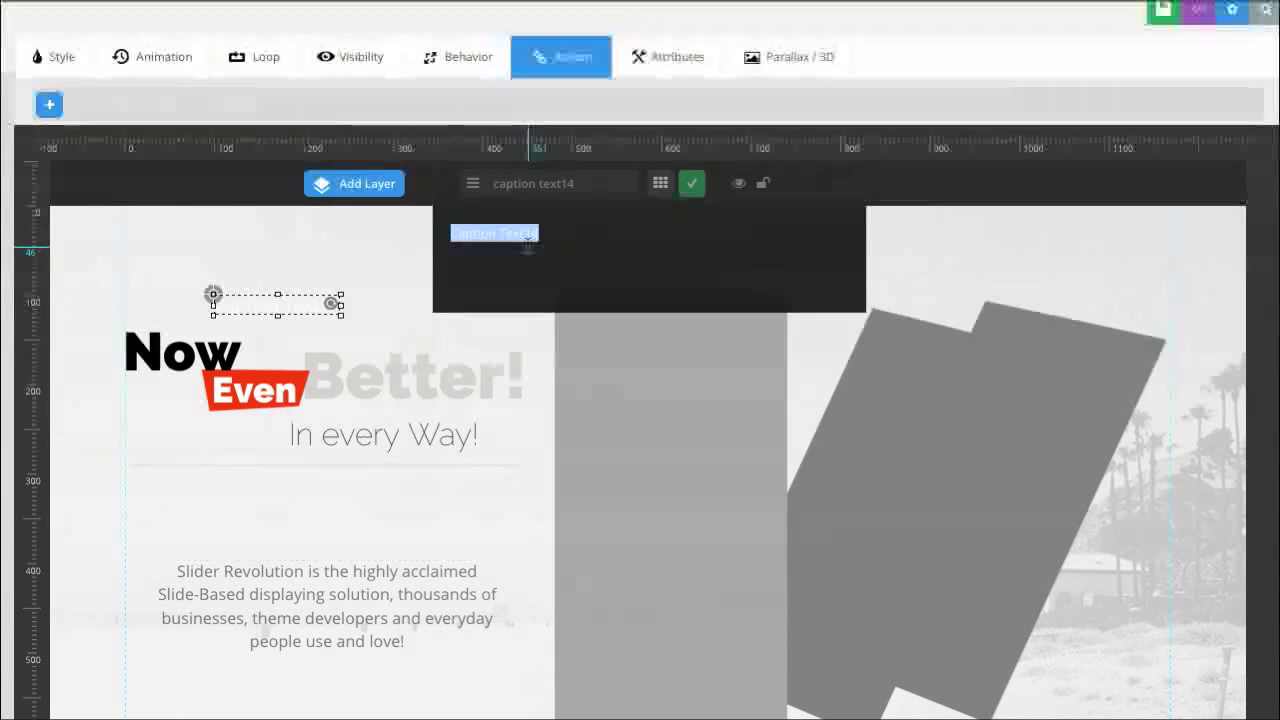
{"action": "type", "text": "Click Here"}
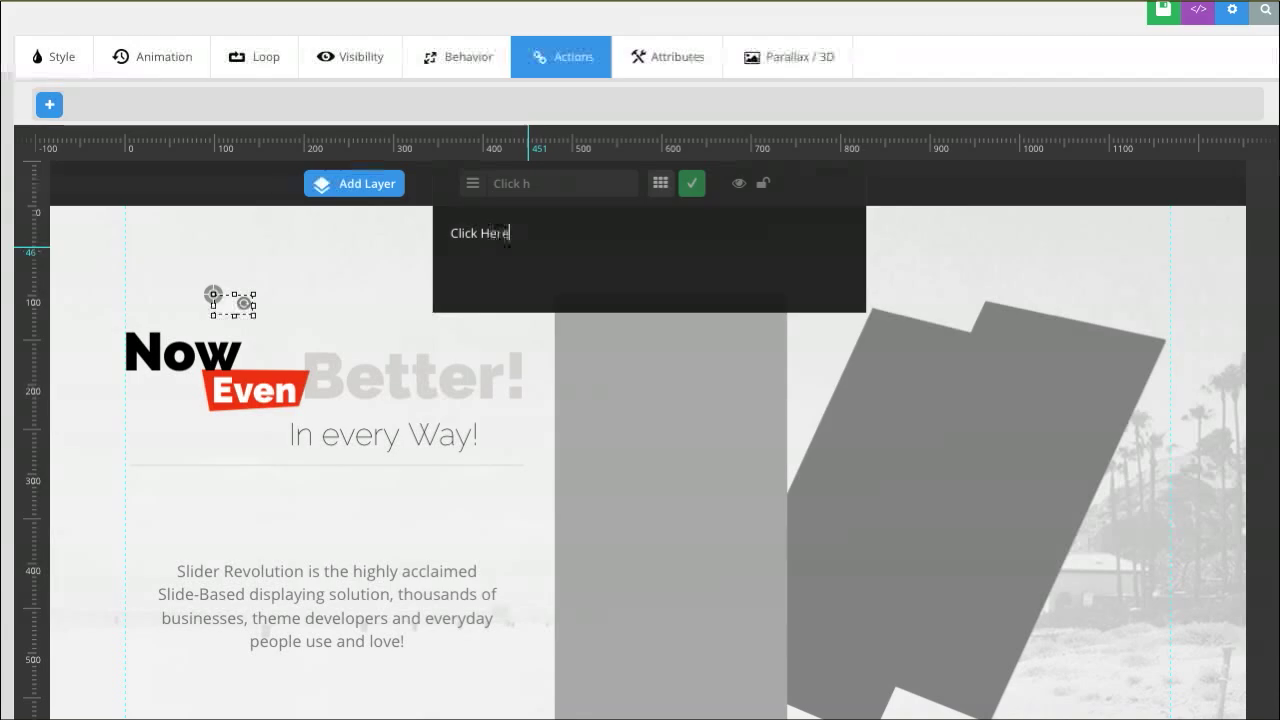
{"action": "type", "text": " to Learn More"}
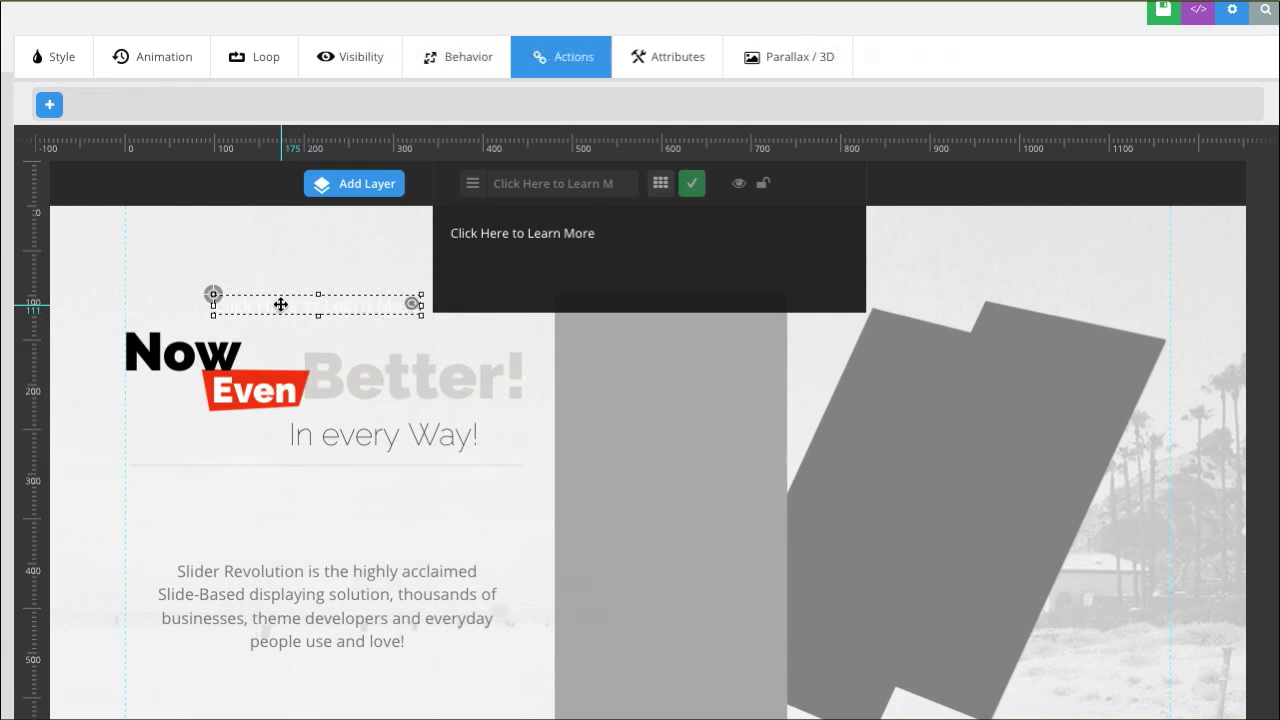
{"action": "left_click_drag", "start_coordinate": [281, 303], "coordinate": [290, 500]}
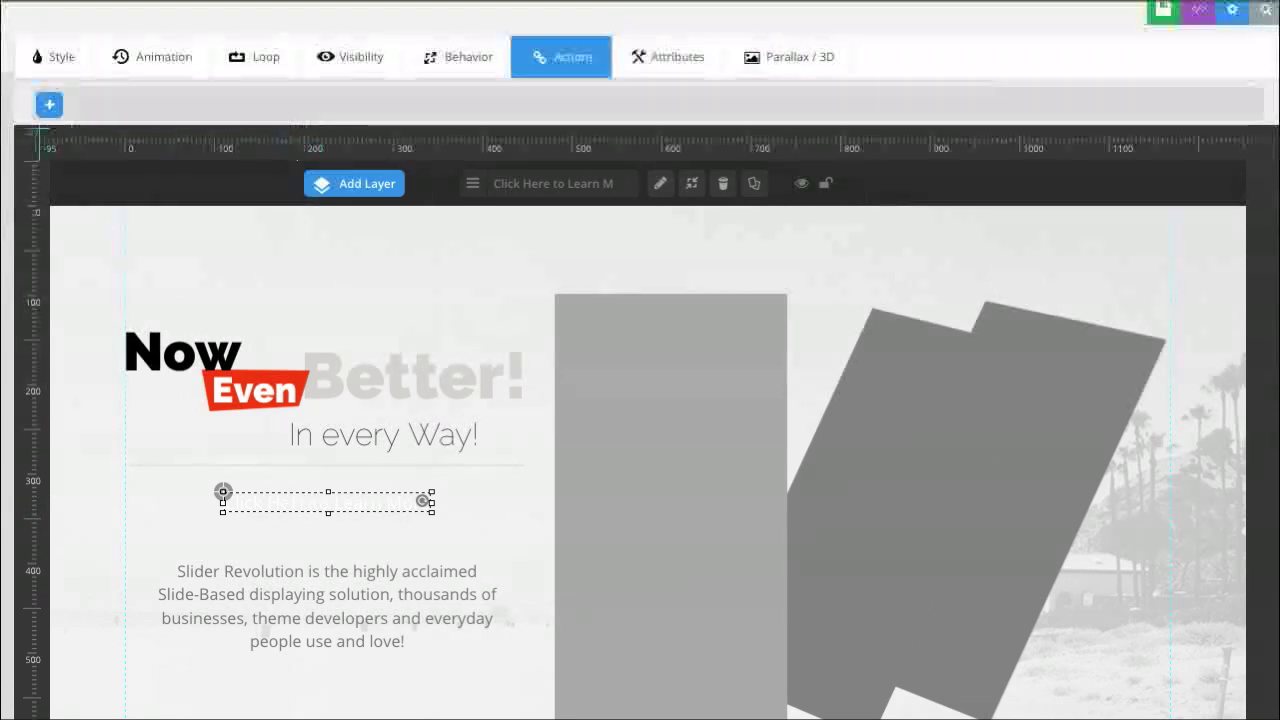
Change the new text layer's font color to near-black #0f0f0f.
{"action": "left_click", "coordinate": [60, 68]}
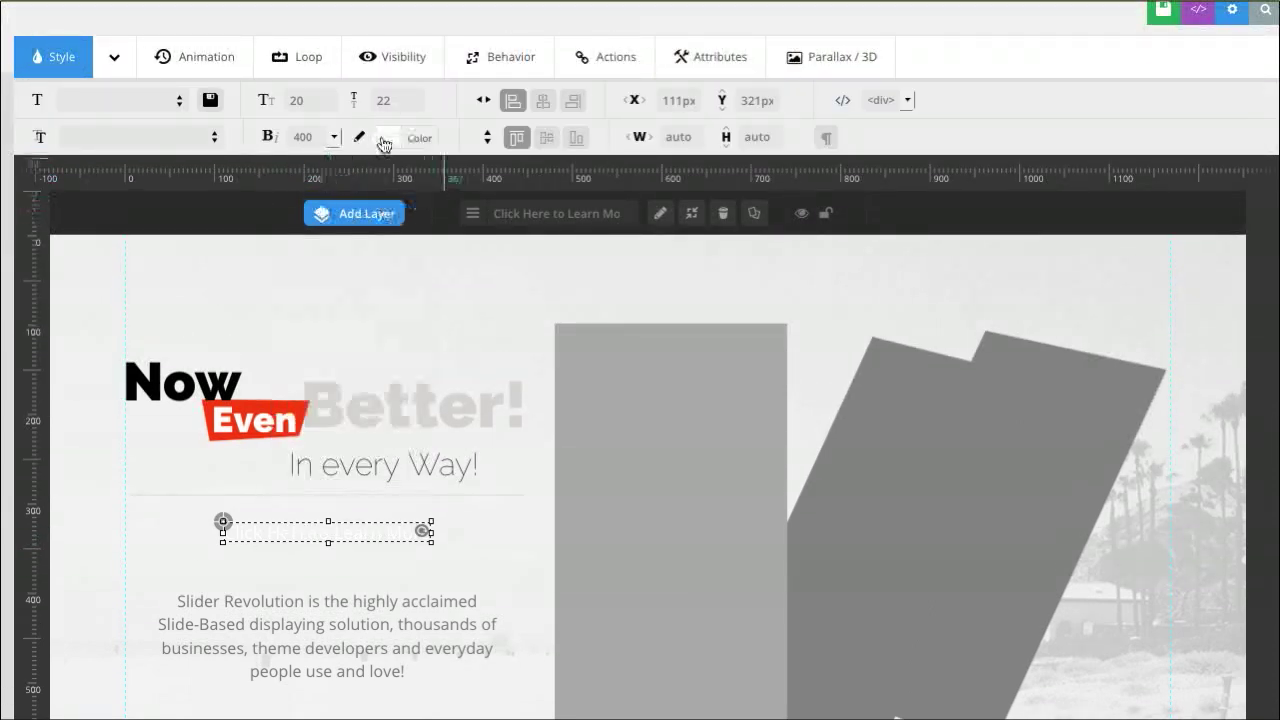
{"action": "left_click", "coordinate": [383, 138]}
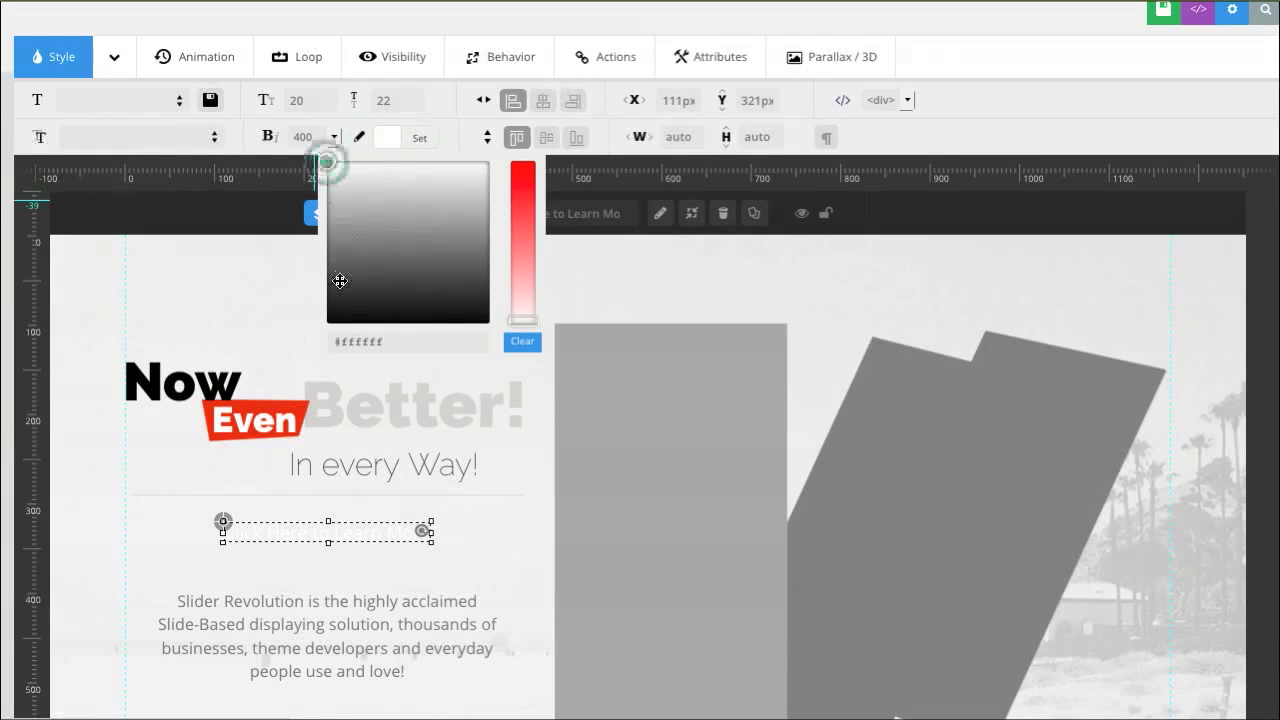
{"action": "left_click_drag", "start_coordinate": [337, 280], "coordinate": [327, 314]}
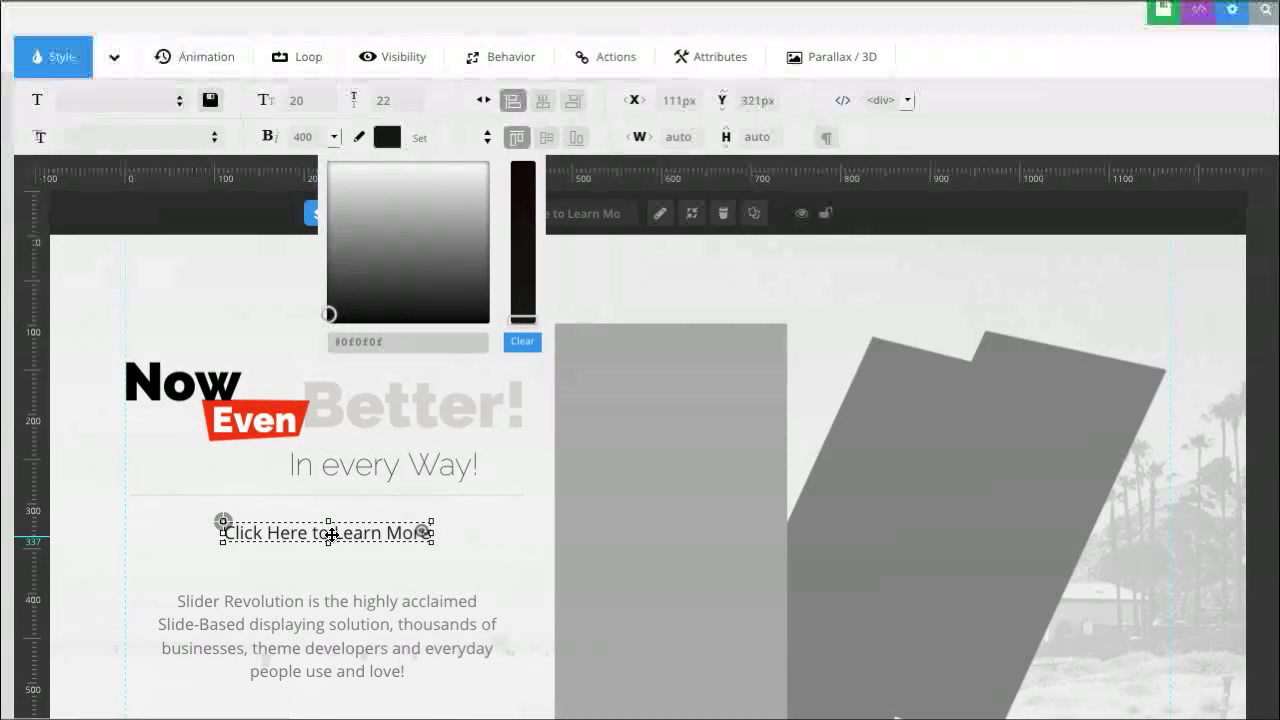
{"action": "left_click", "coordinate": [502, 568]}
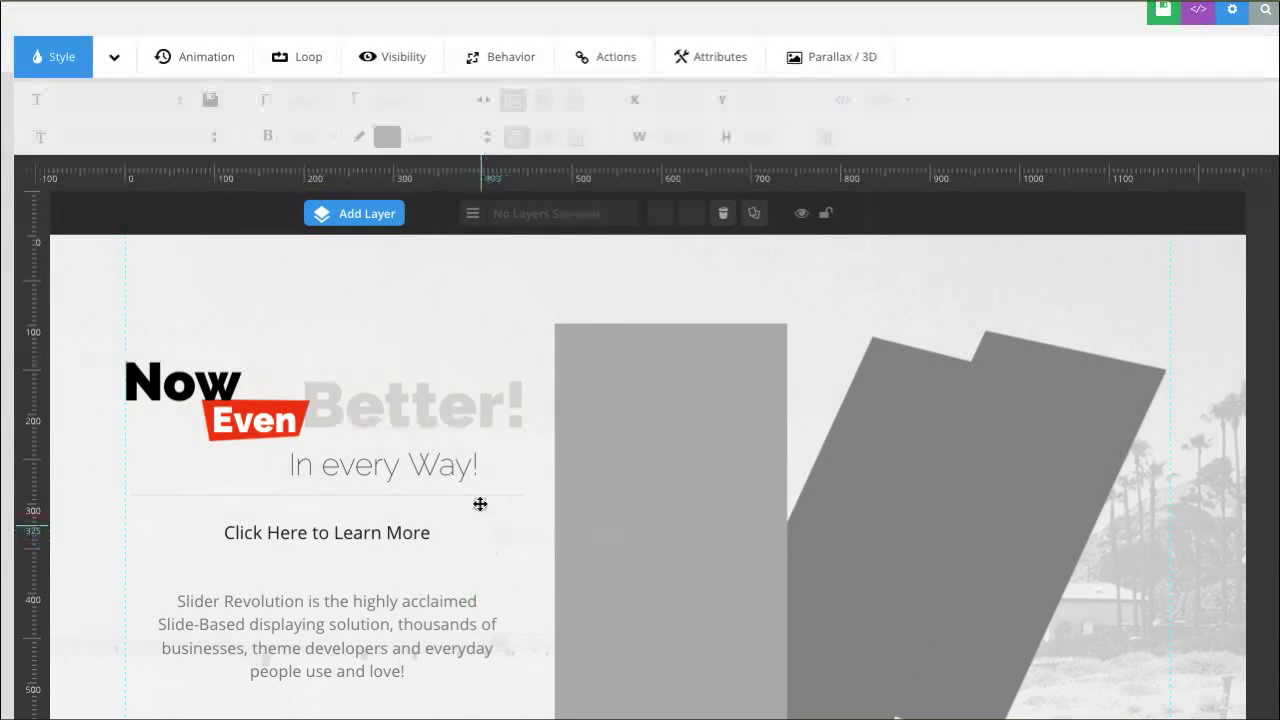
Add a Simple Link action triggered by Click to the "Click Here to Learn More" layer.
{"action": "left_click", "coordinate": [335, 531]}
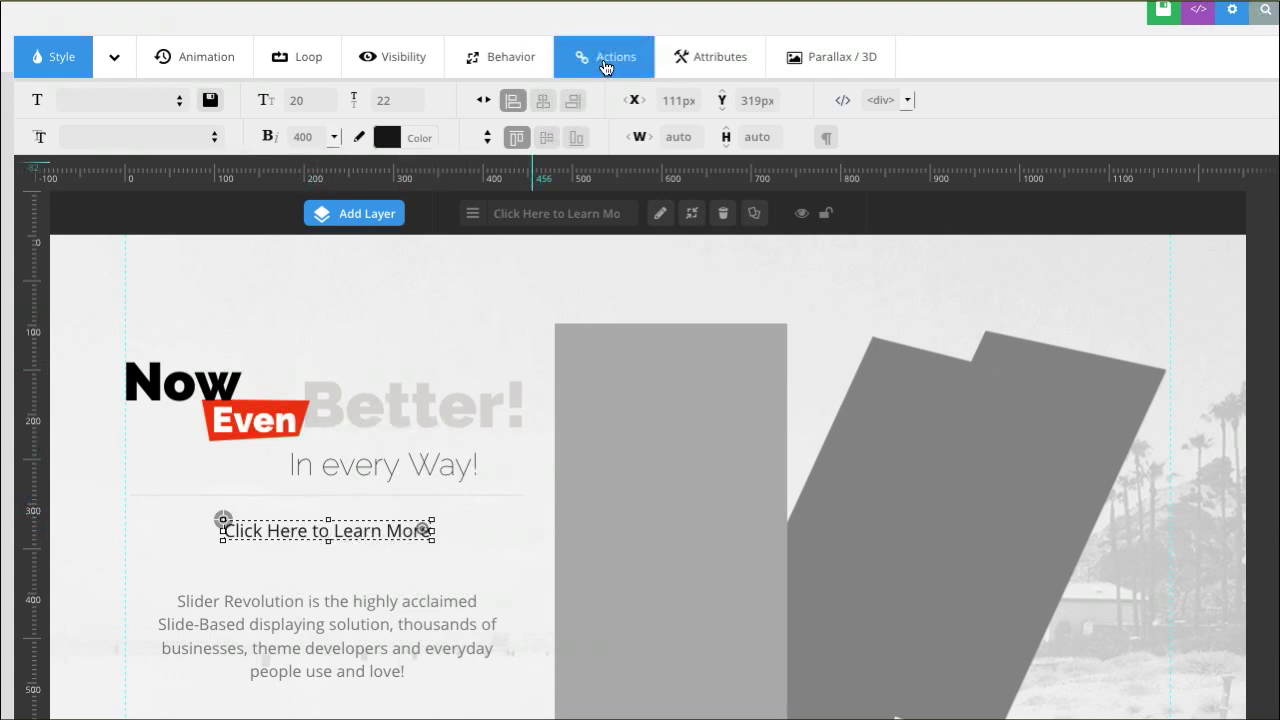
{"action": "left_click", "coordinate": [604, 62]}
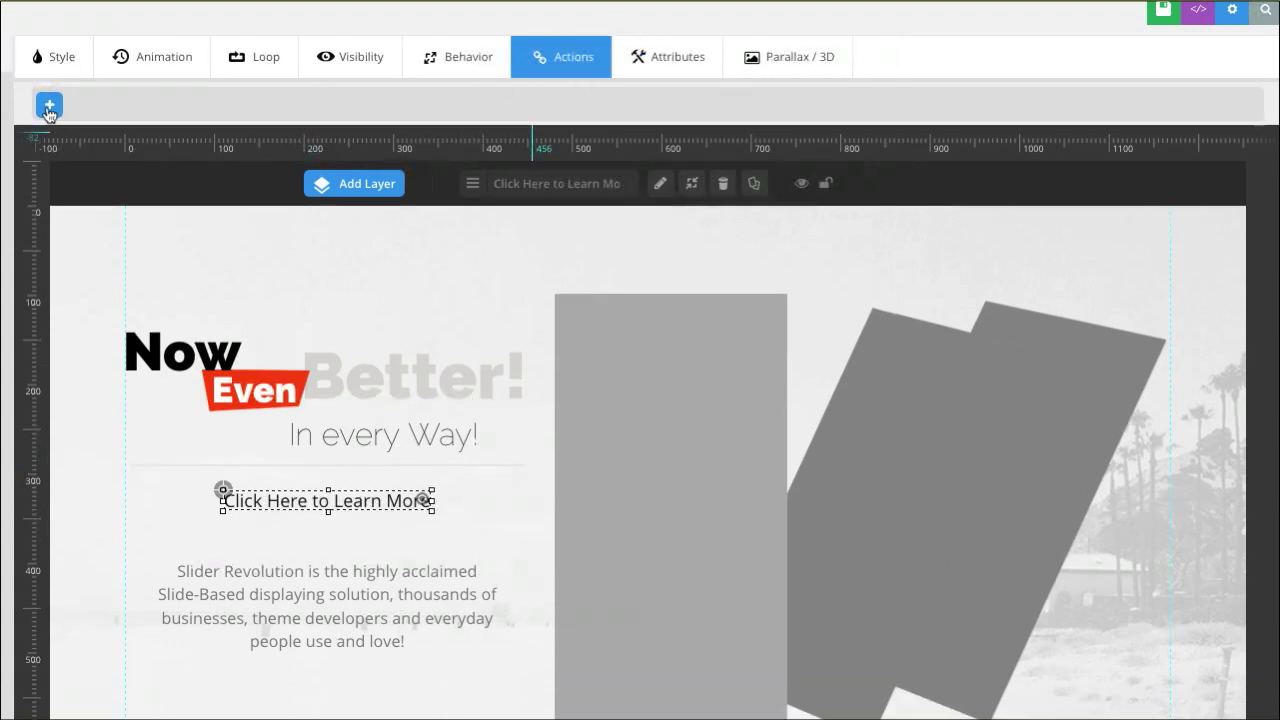
{"action": "left_click", "coordinate": [49, 106]}
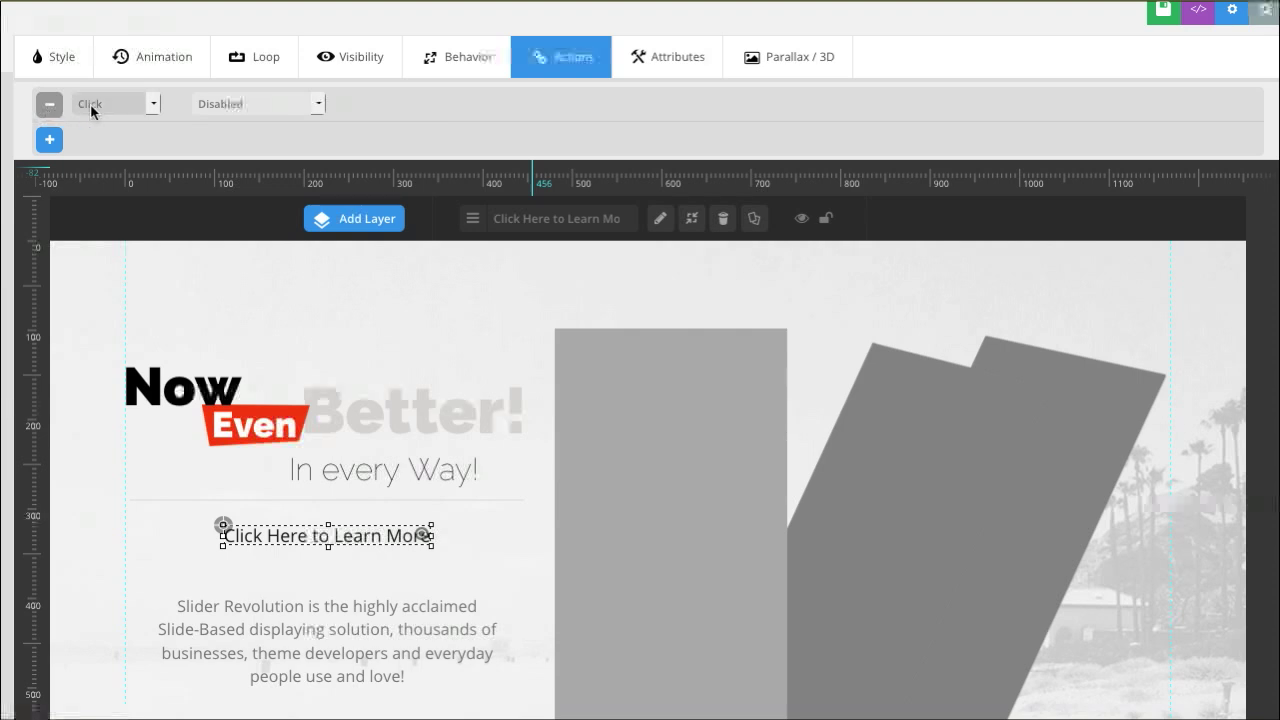
{"action": "left_click", "coordinate": [98, 106]}
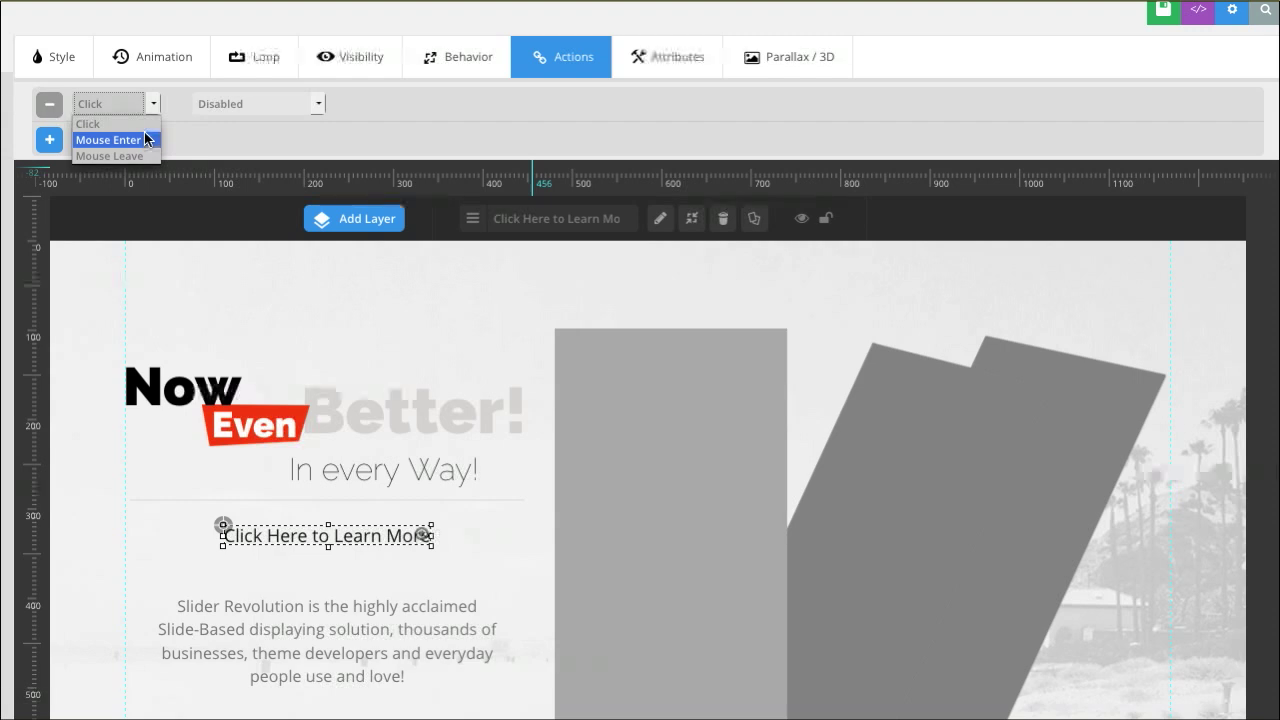
{"action": "left_click", "coordinate": [139, 126]}
{"action": "left_click", "coordinate": [237, 103]}
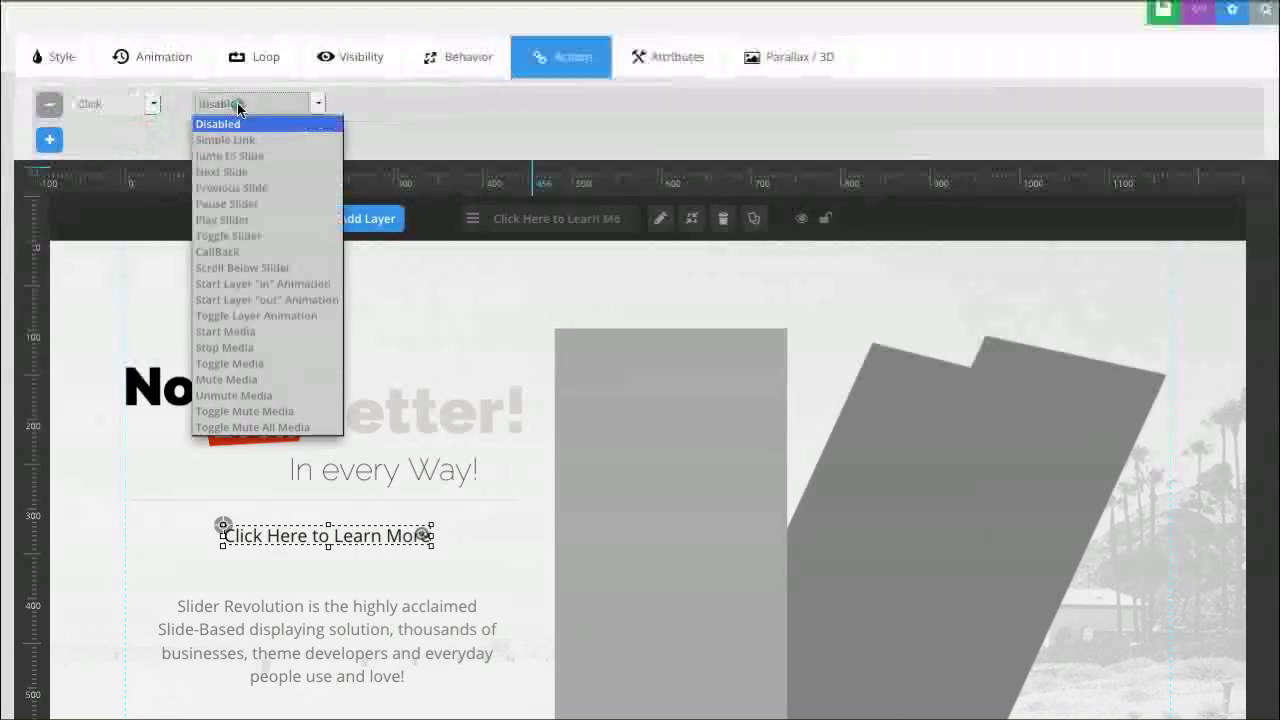
{"action": "left_click", "coordinate": [264, 141]}
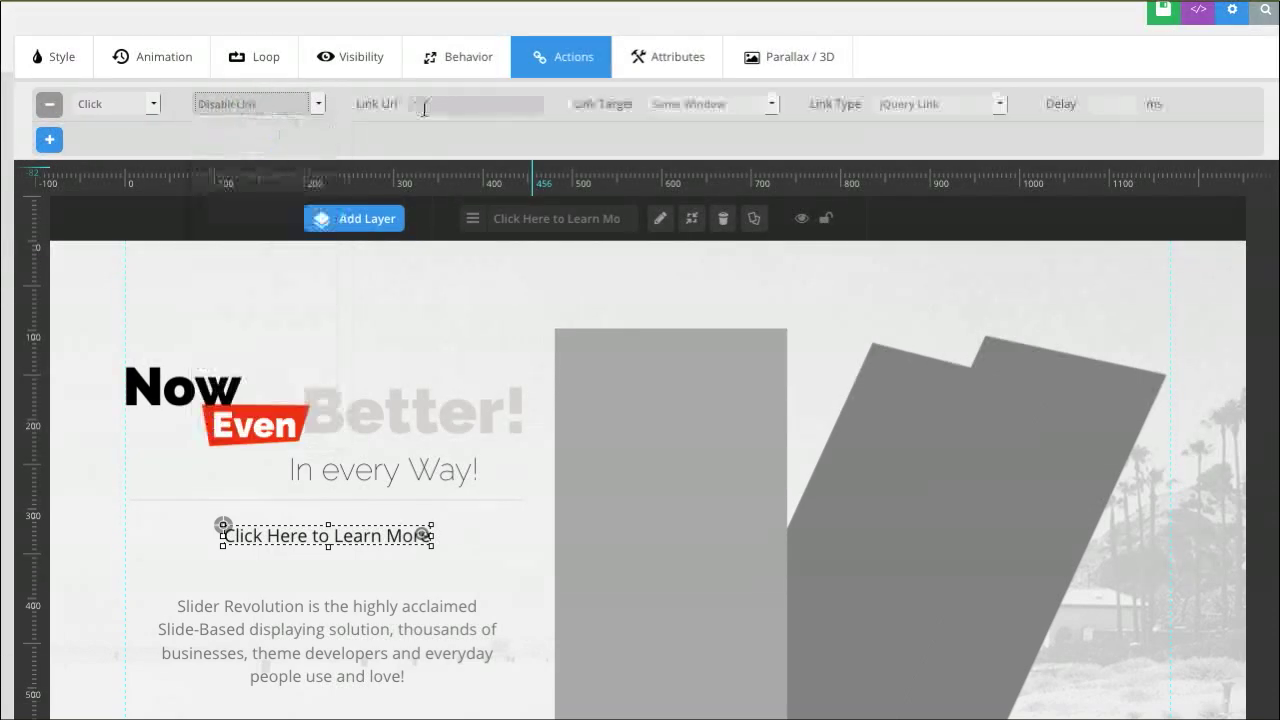
{"action": "left_click", "coordinate": [429, 106]}
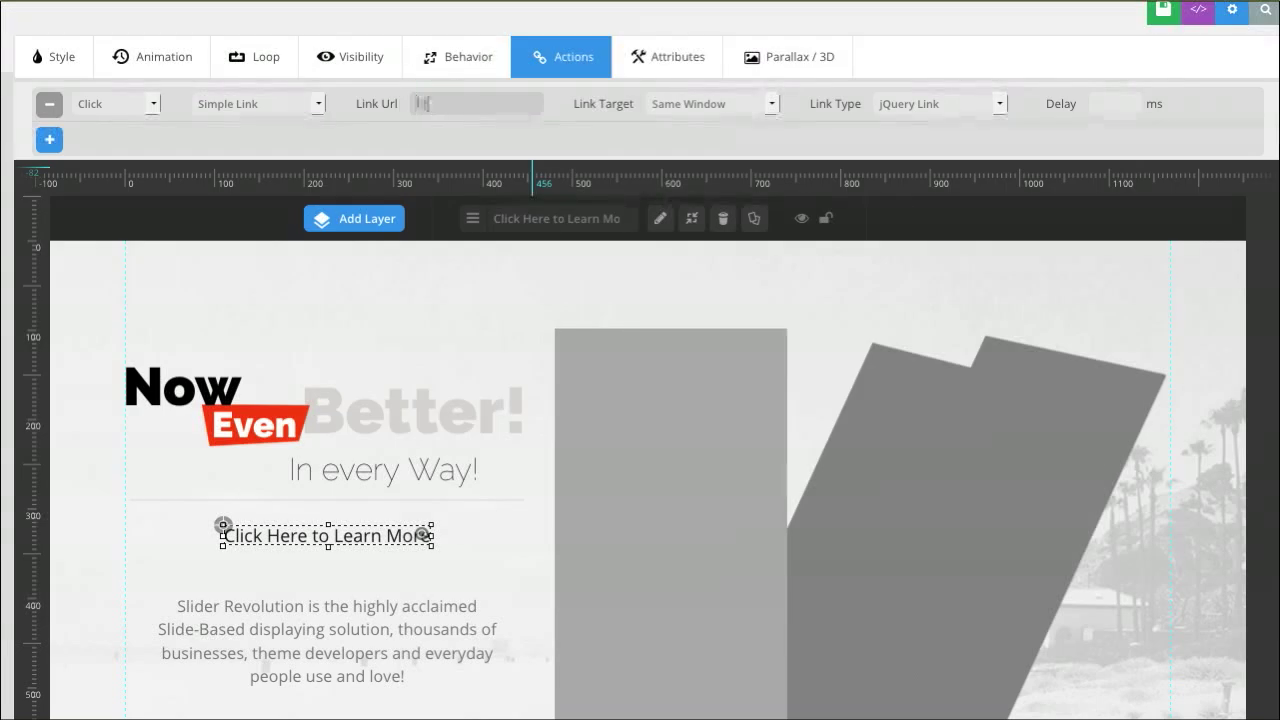
{"action": "type", "text": "http://webtegrity.com"}
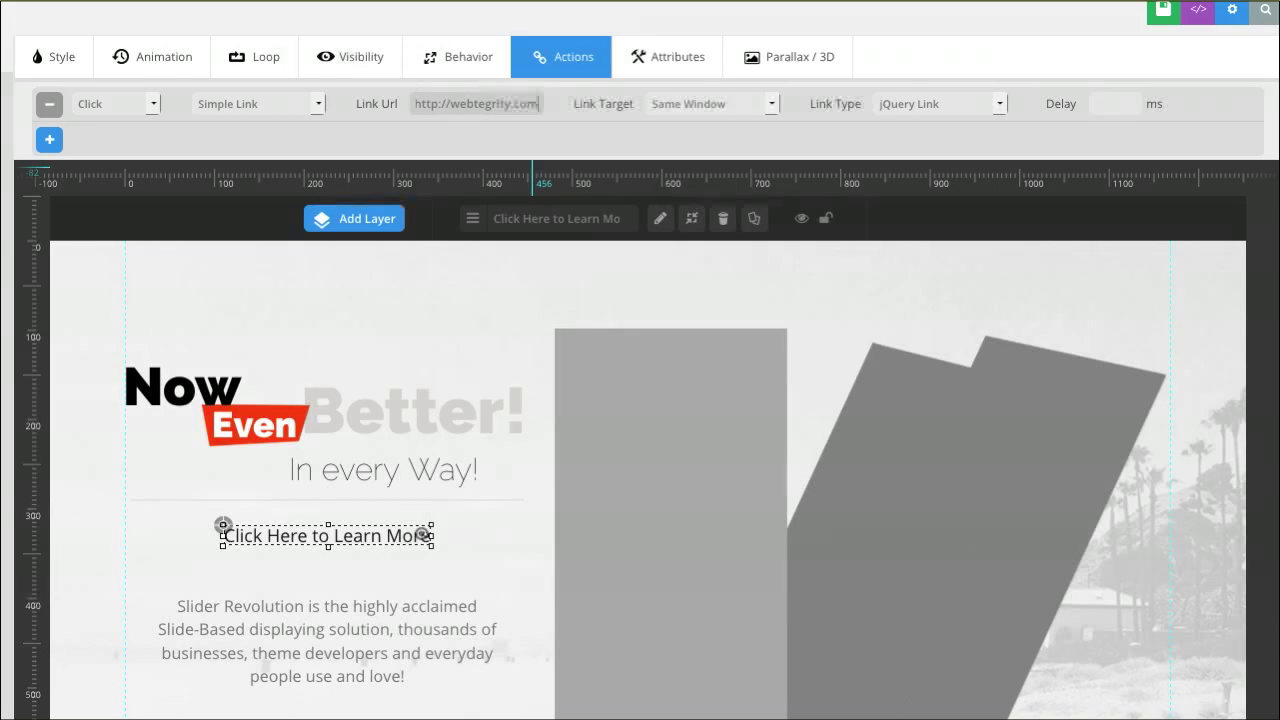
{"action": "left_click", "coordinate": [490, 125]}
{"action": "left_click", "coordinate": [689, 104]}
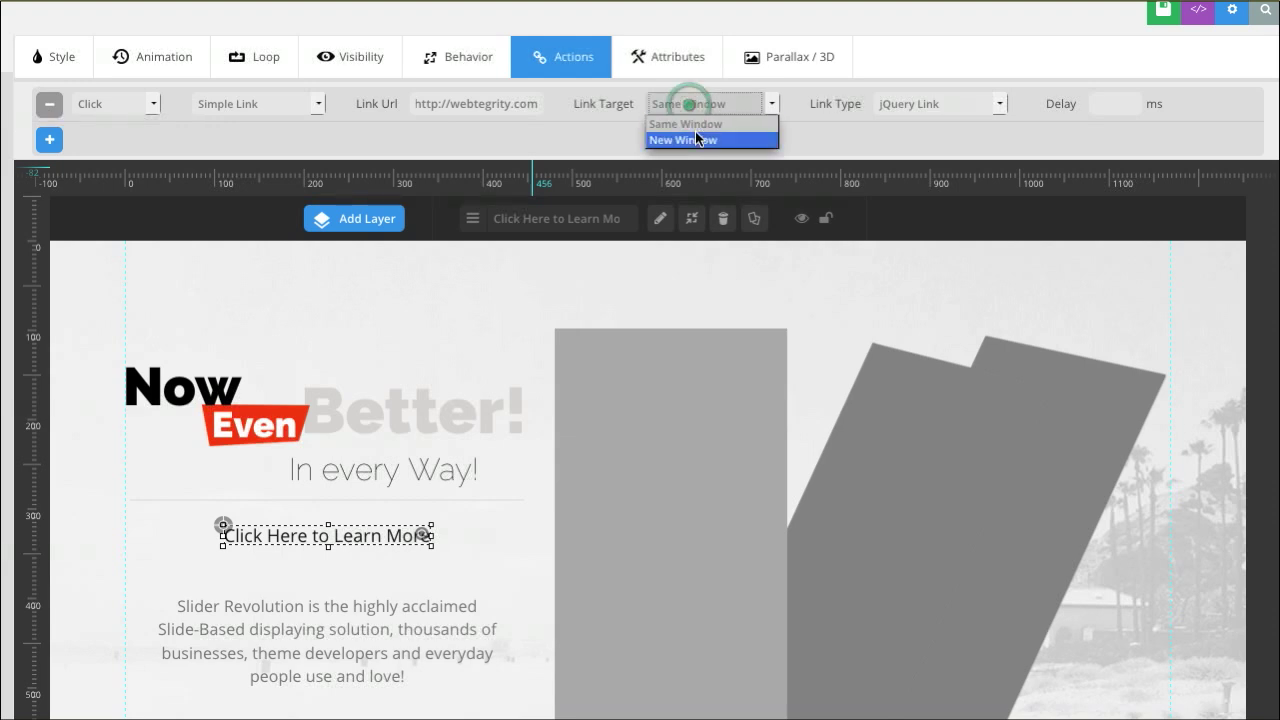
{"action": "left_click", "coordinate": [580, 134]}
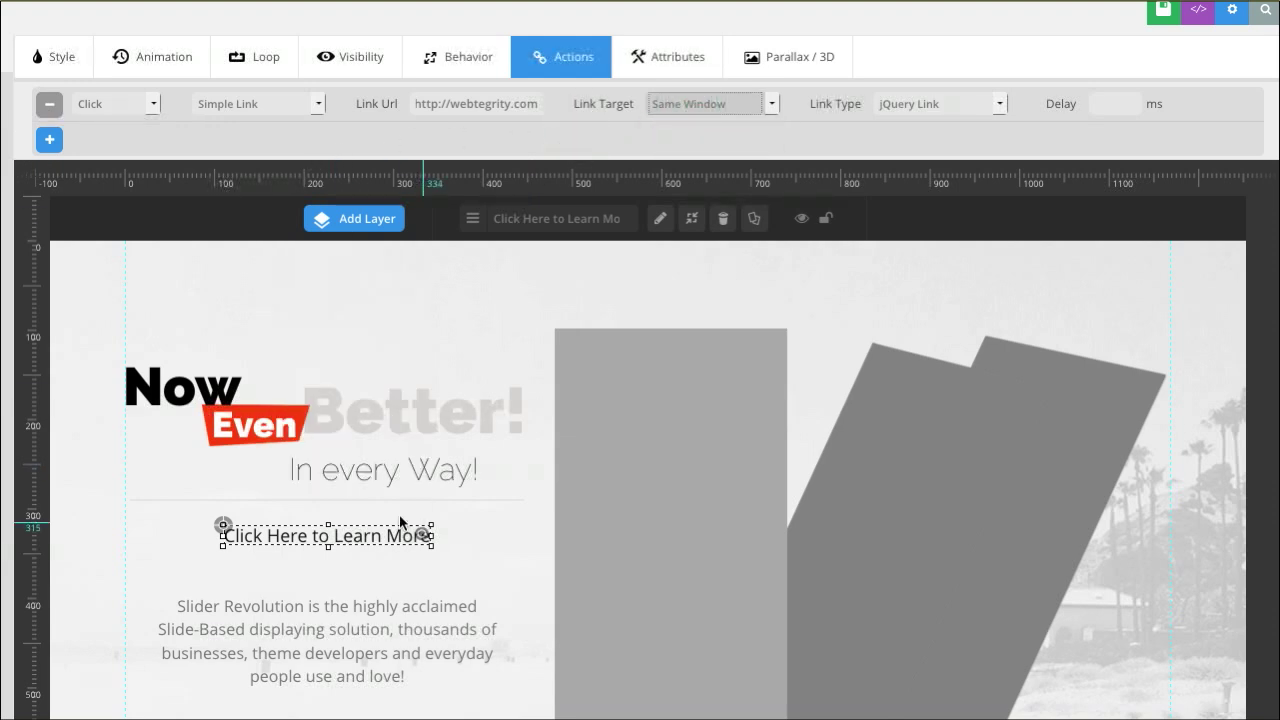
Give the "Click Here to Learn More" layer a red background in its advanced style settings.
{"action": "left_click", "coordinate": [349, 556]}
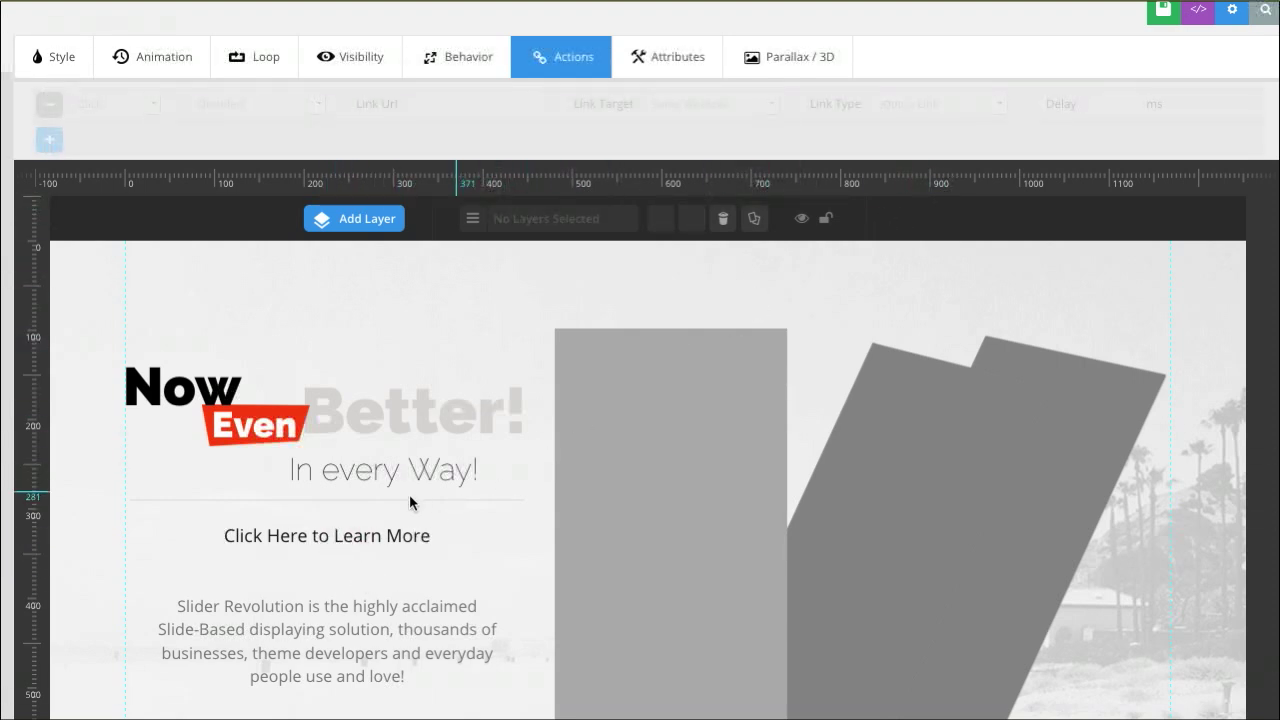
{"action": "left_click", "coordinate": [329, 536]}
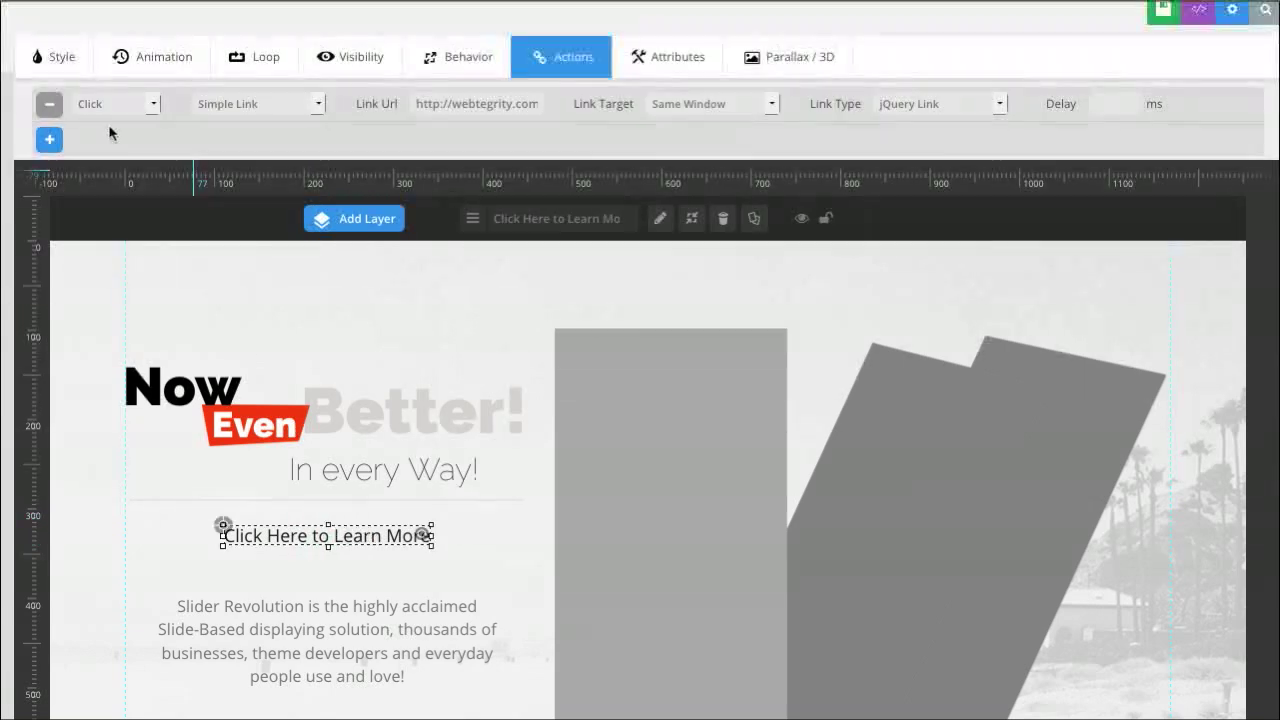
{"action": "left_click", "coordinate": [68, 66]}
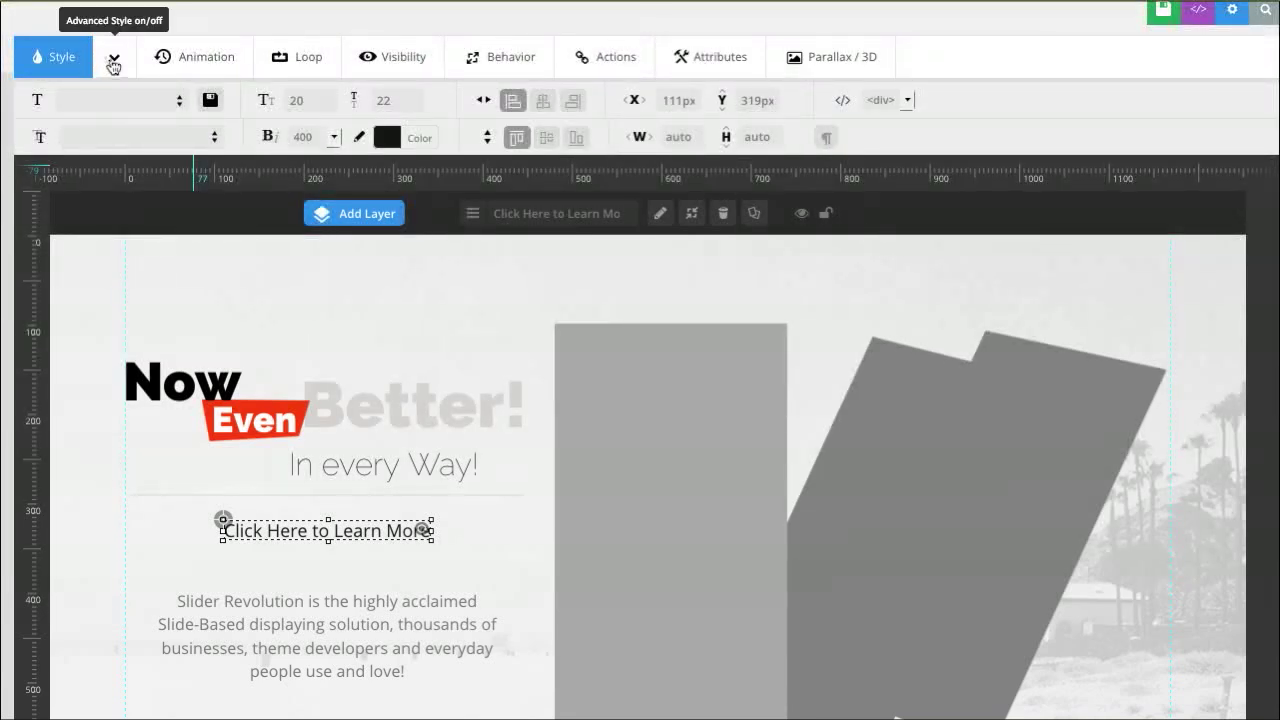
{"action": "left_click", "coordinate": [112, 62]}
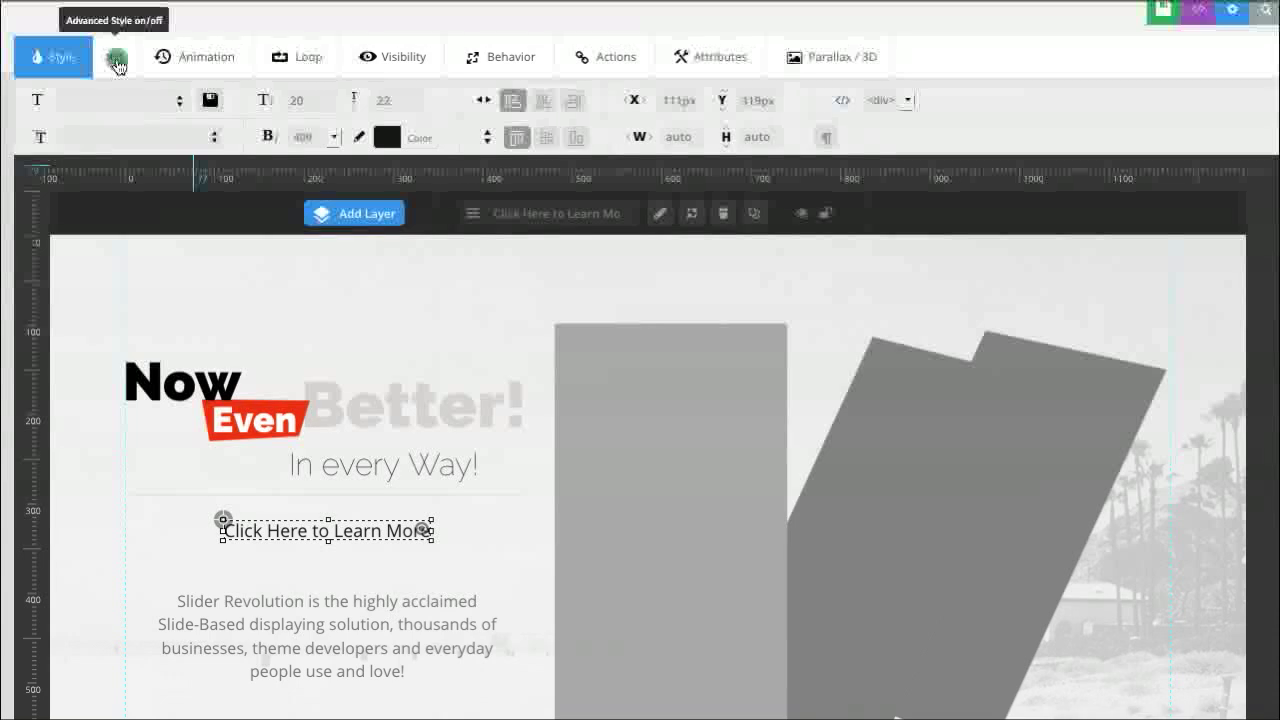
{"action": "left_click", "coordinate": [115, 68]}
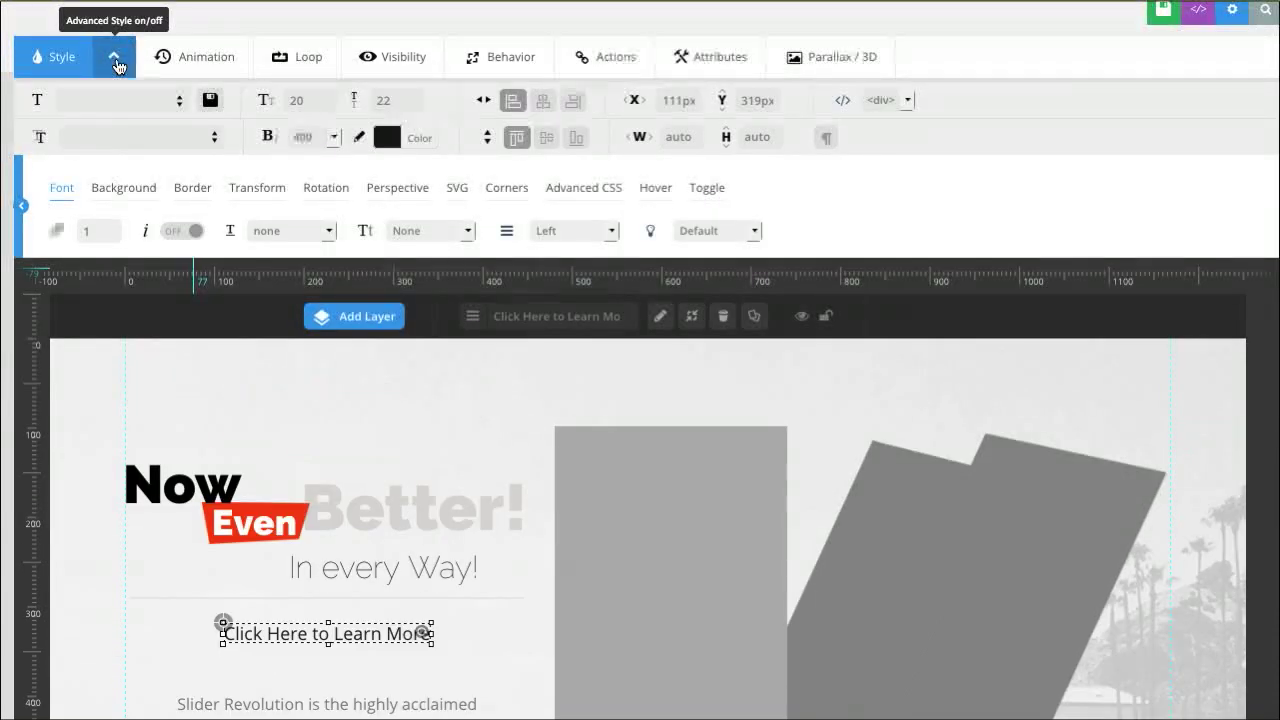
{"action": "scroll", "coordinate": [95, 358], "scroll_direction": "down", "scroll_amount": 1}
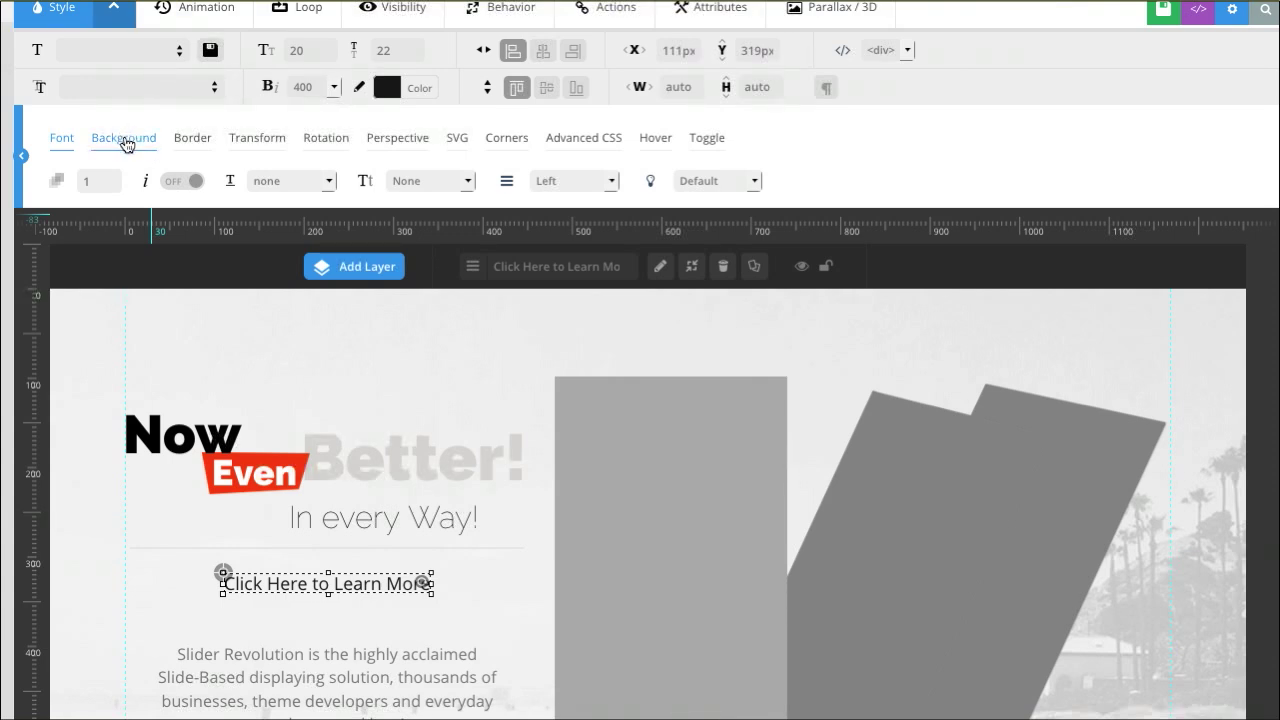
{"action": "left_click", "coordinate": [125, 141]}
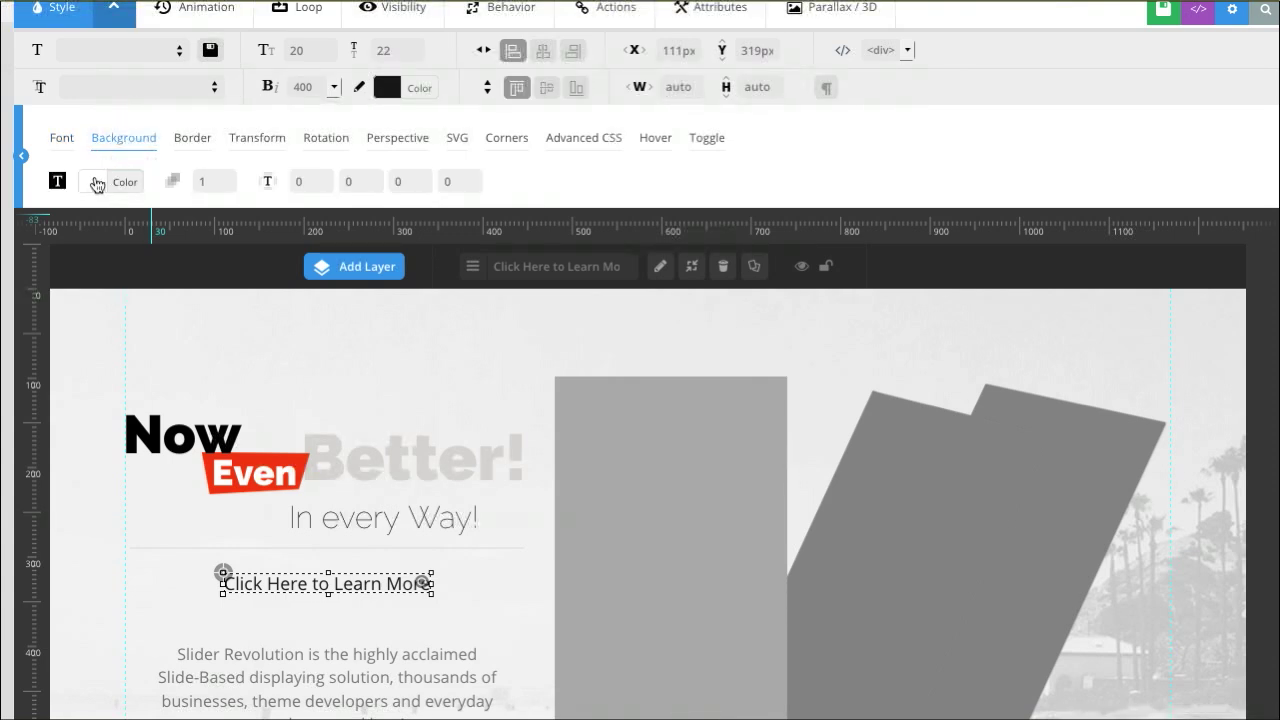
{"action": "left_click", "coordinate": [96, 184]}
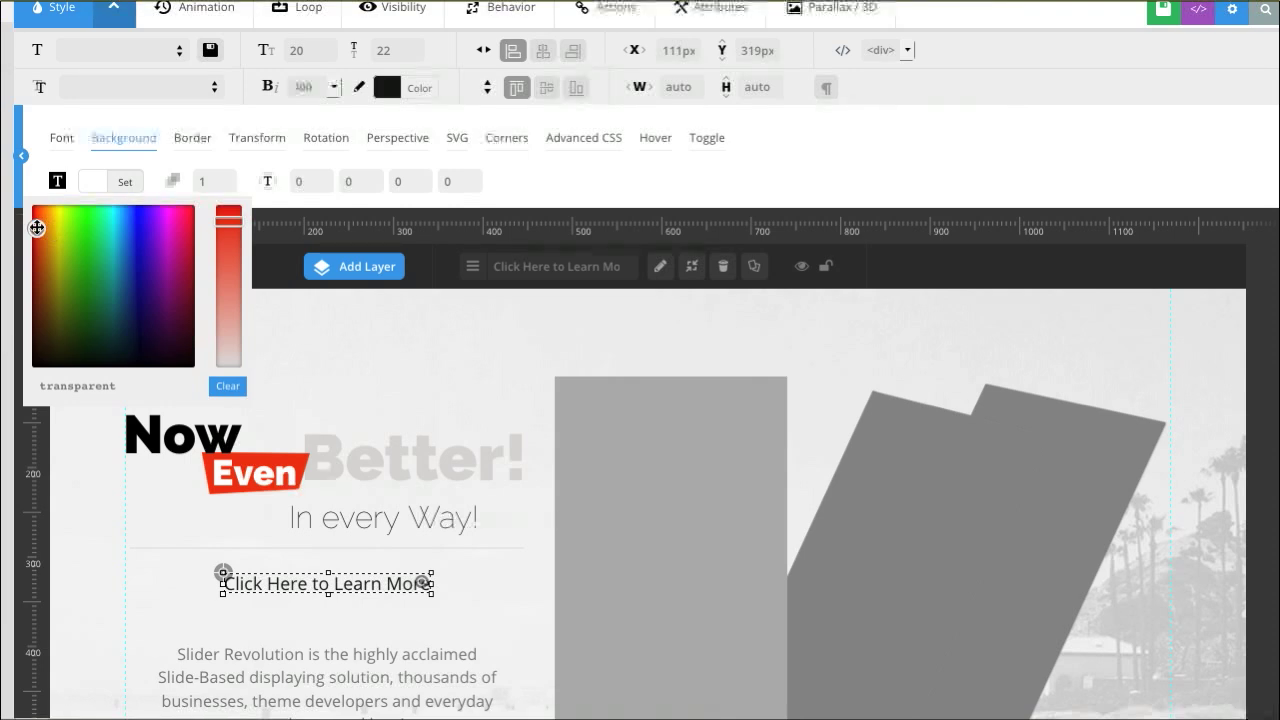
{"action": "left_click", "coordinate": [36, 221]}
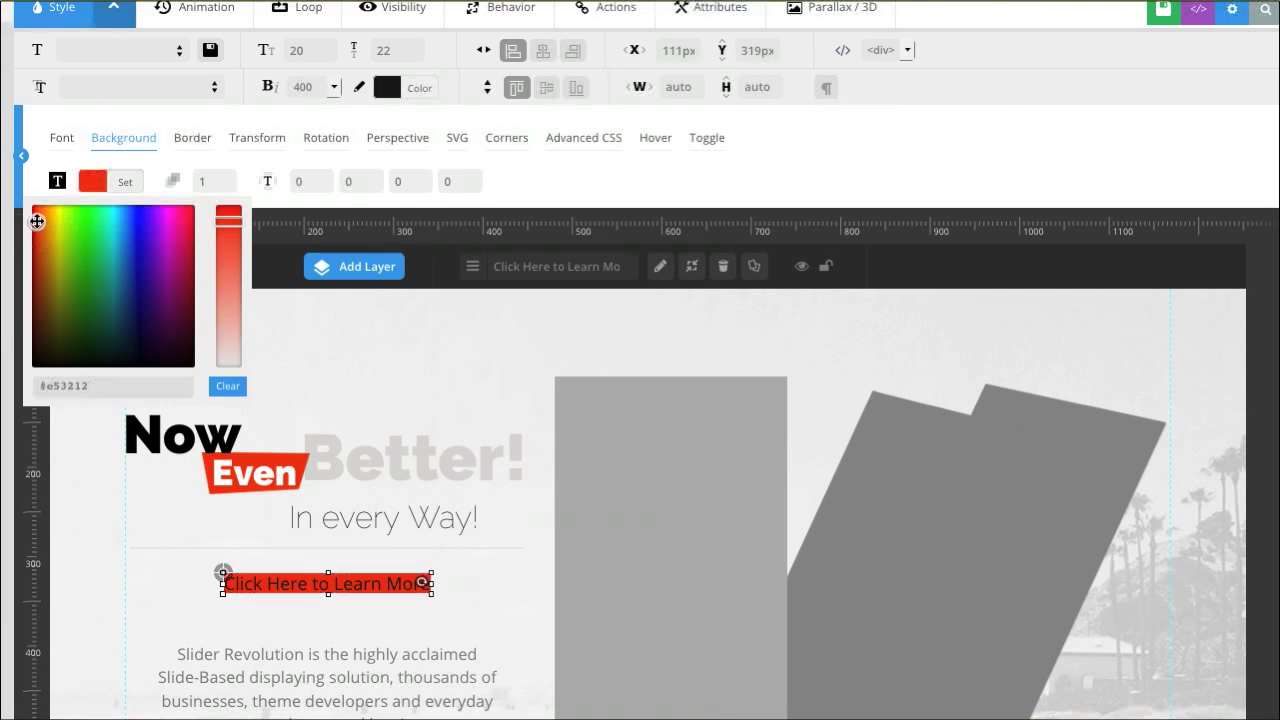
{"action": "left_click_drag", "start_coordinate": [36, 226], "coordinate": [38, 226]}
Set the top, right, bottom and left padding of the "Click Here to Learn More" layer's background to 10px each.
{"action": "left_click", "coordinate": [297, 181]}
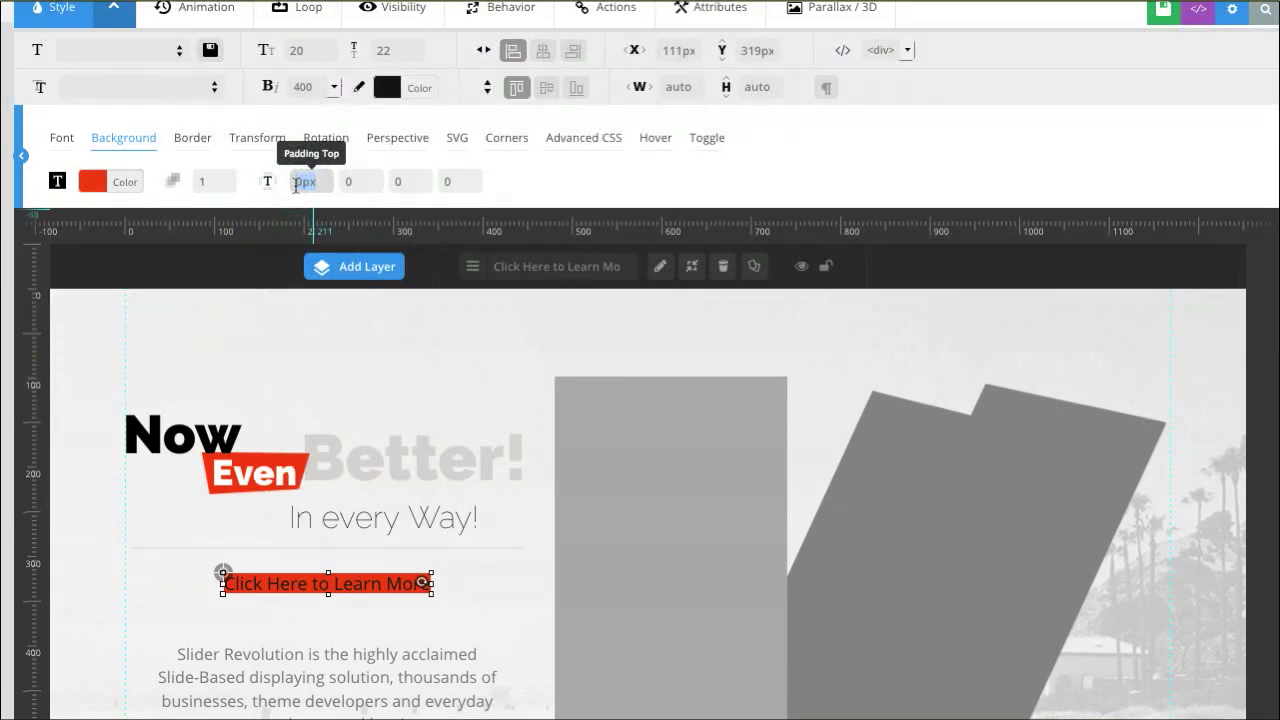
{"action": "type", "text": "10"}
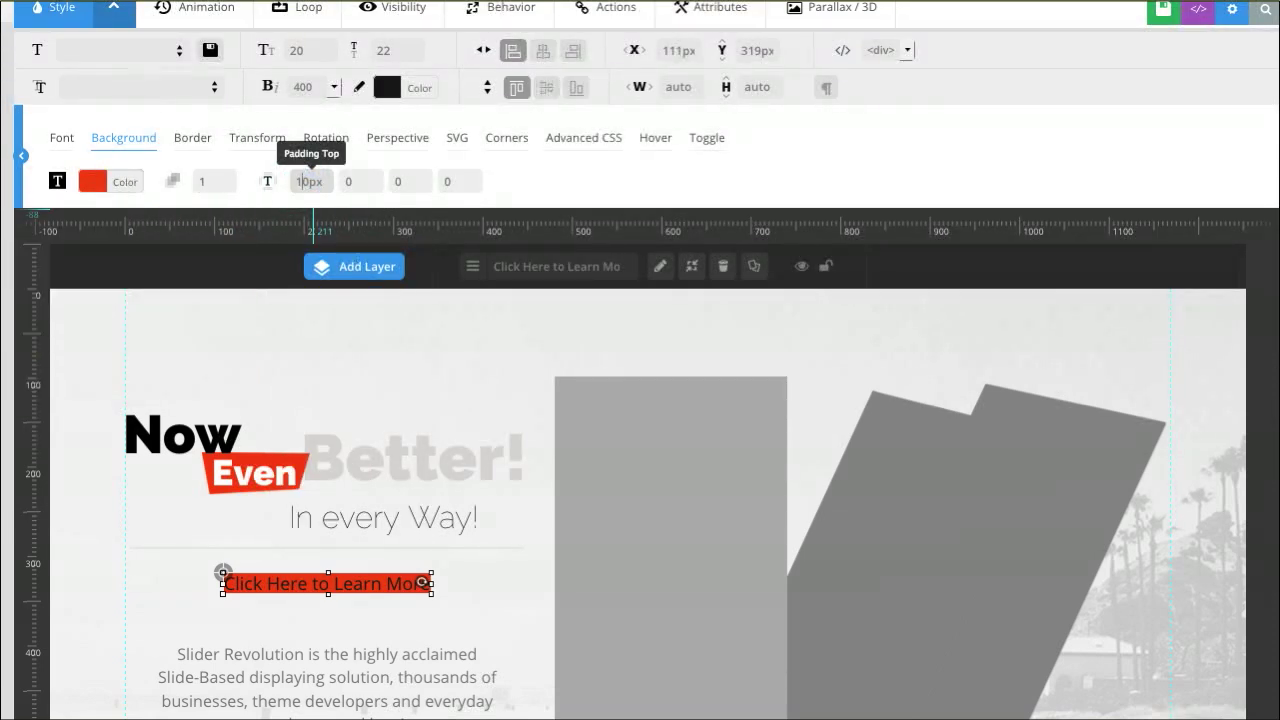
{"action": "left_click", "coordinate": [355, 181]}
{"action": "type", "text": "10"}
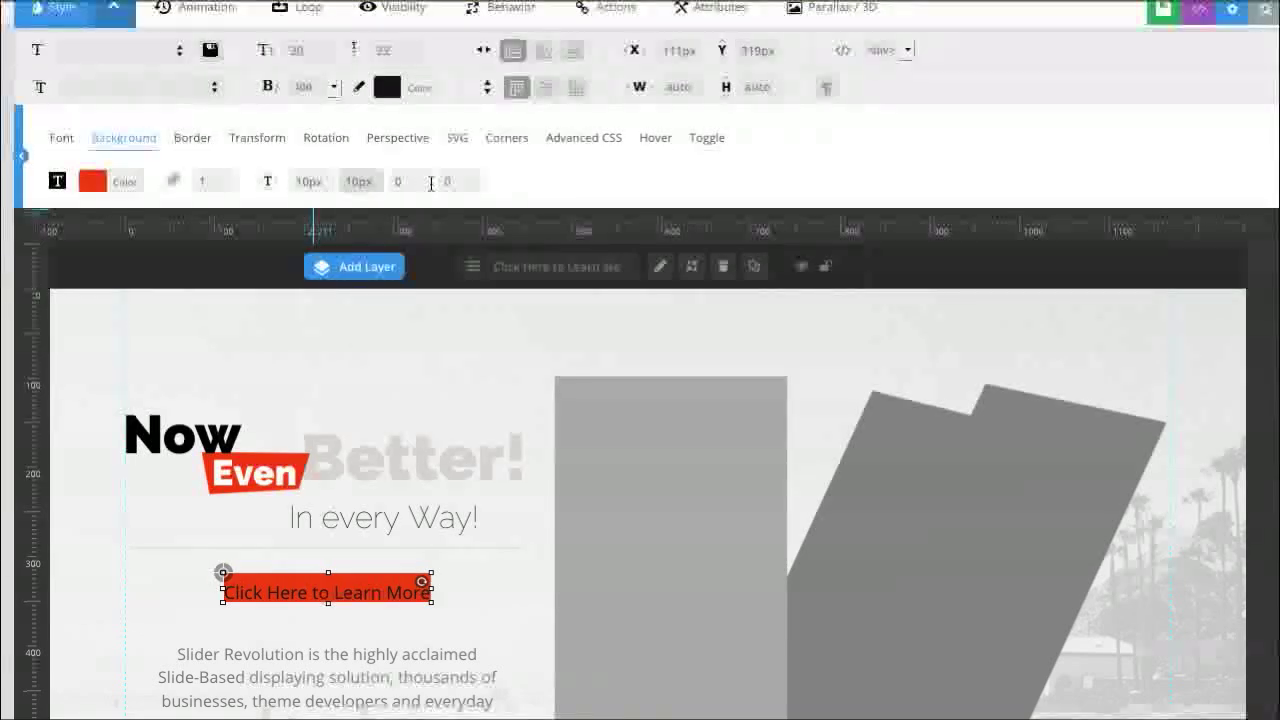
{"action": "left_click", "coordinate": [404, 181]}
{"action": "type", "text": "10"}
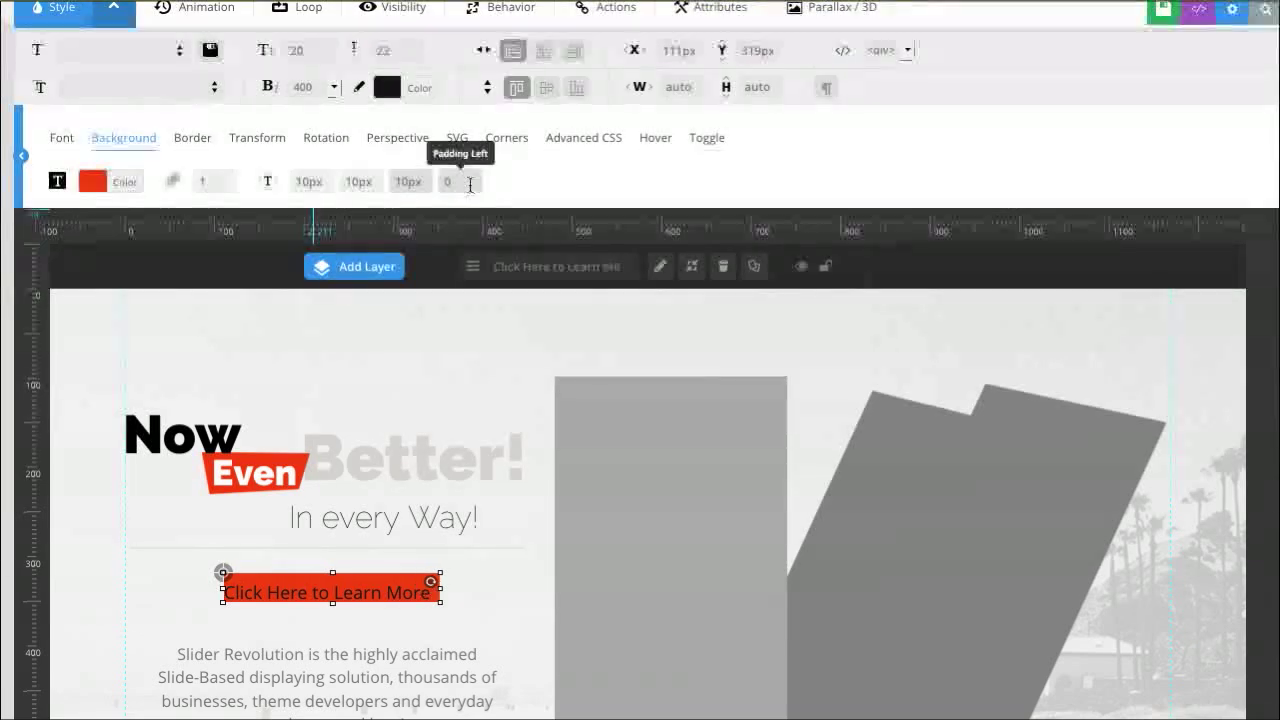
{"action": "left_click", "coordinate": [460, 183]}
{"action": "type", "text": "10"}
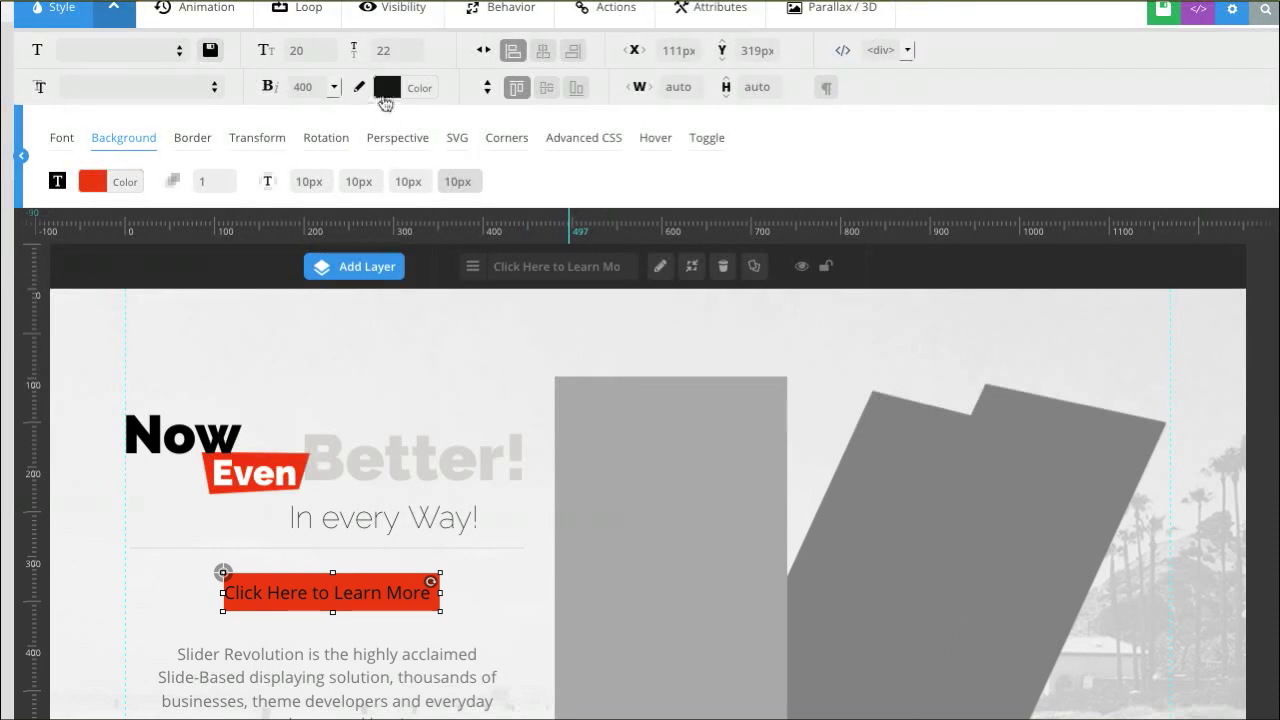
Change the font color of the "Click Here to Learn More" layer to near-white.
{"action": "left_click", "coordinate": [386, 87]}
{"action": "left_click_drag", "start_coordinate": [323, 260], "coordinate": [331, 117]}
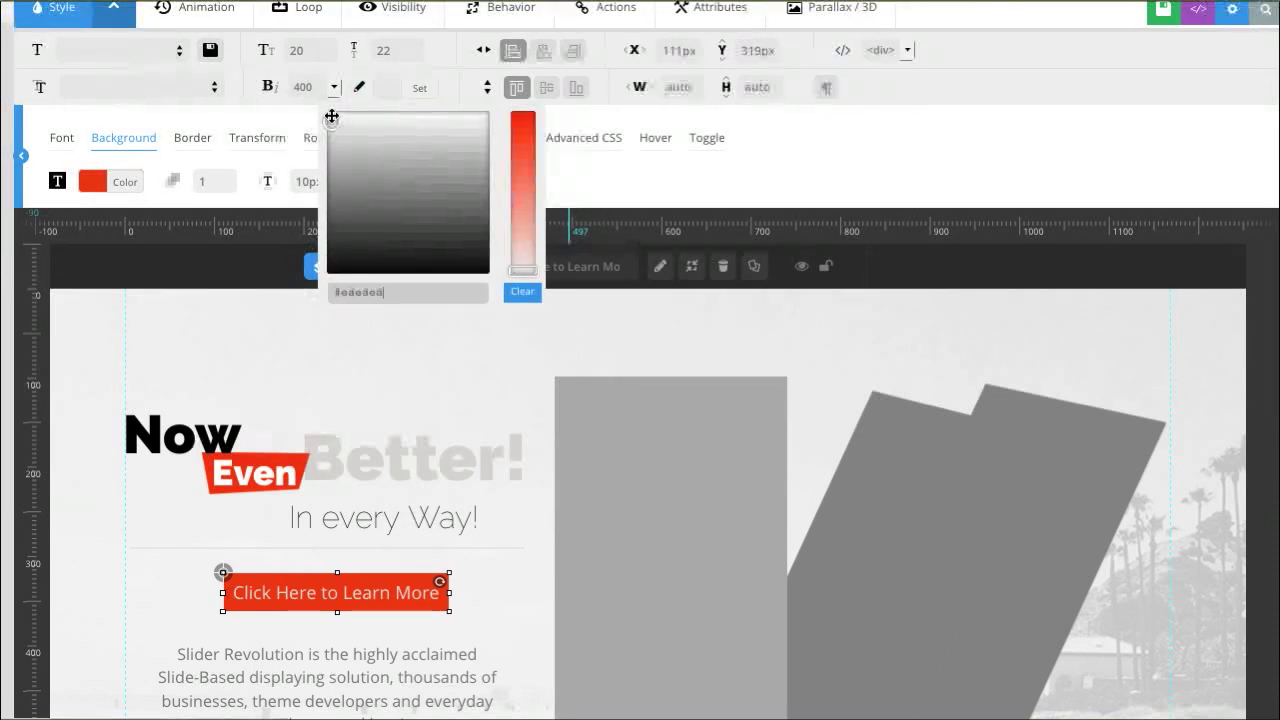
{"action": "left_click", "coordinate": [582, 174]}
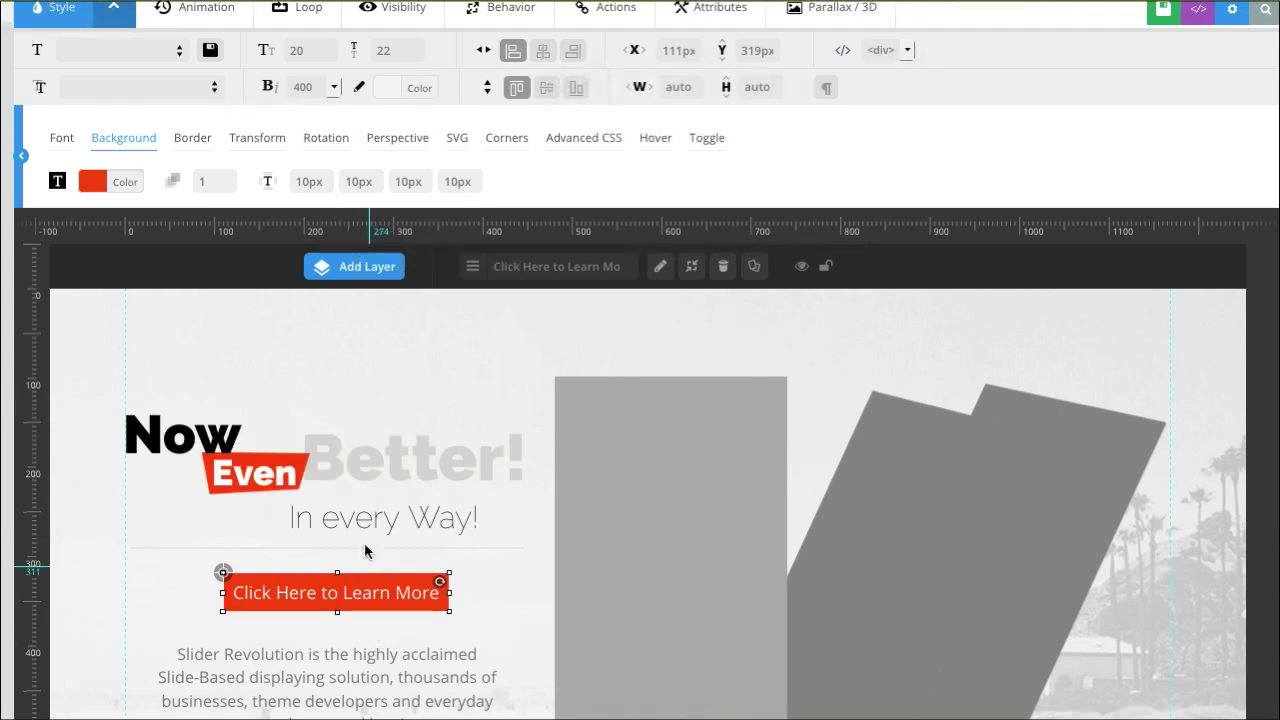
Round all four corners of the "Click Here to Learn More" layer with a 10px border radius and deselect the layer.
{"action": "left_click", "coordinate": [193, 143]}
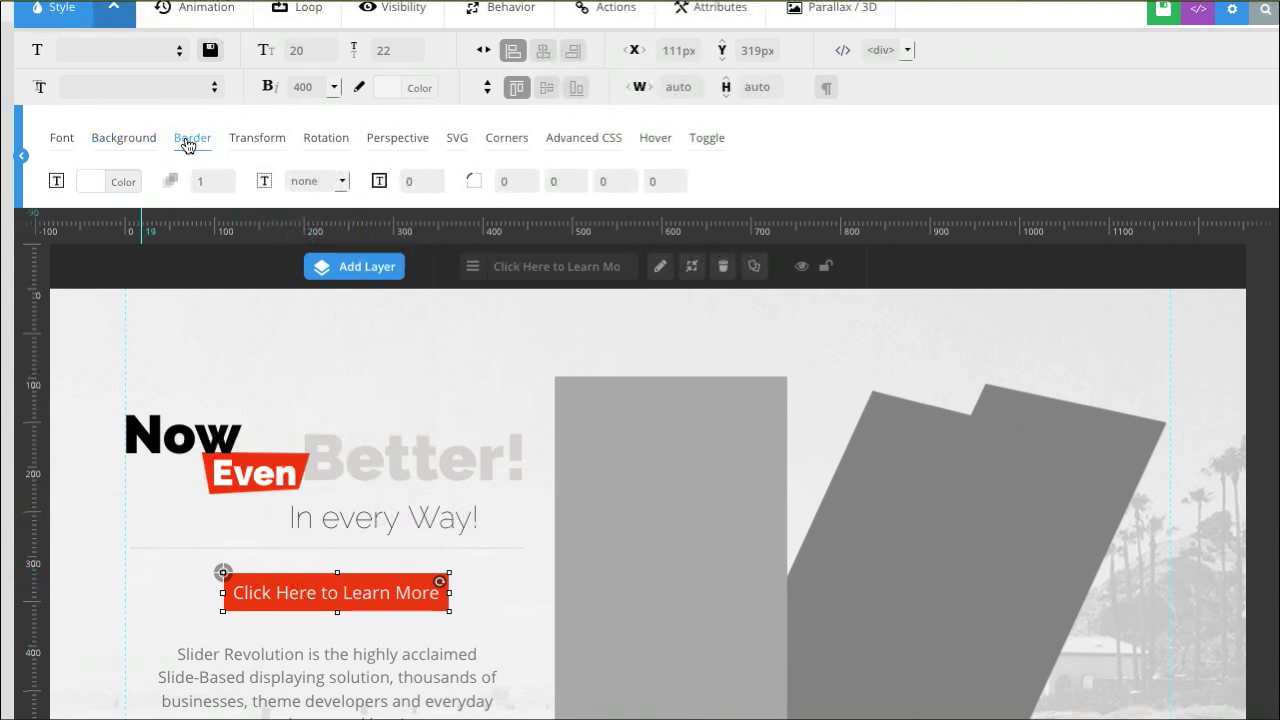
{"action": "left_click", "coordinate": [500, 182]}
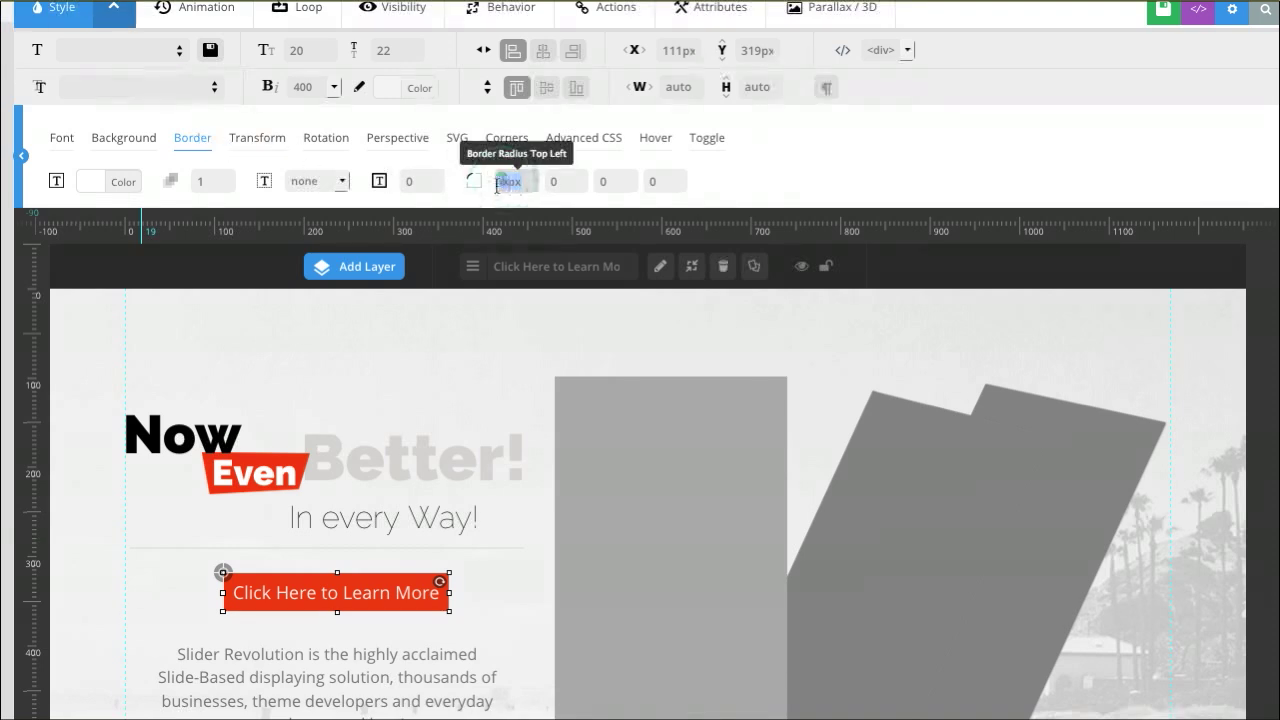
{"action": "key", "text": "Left"}
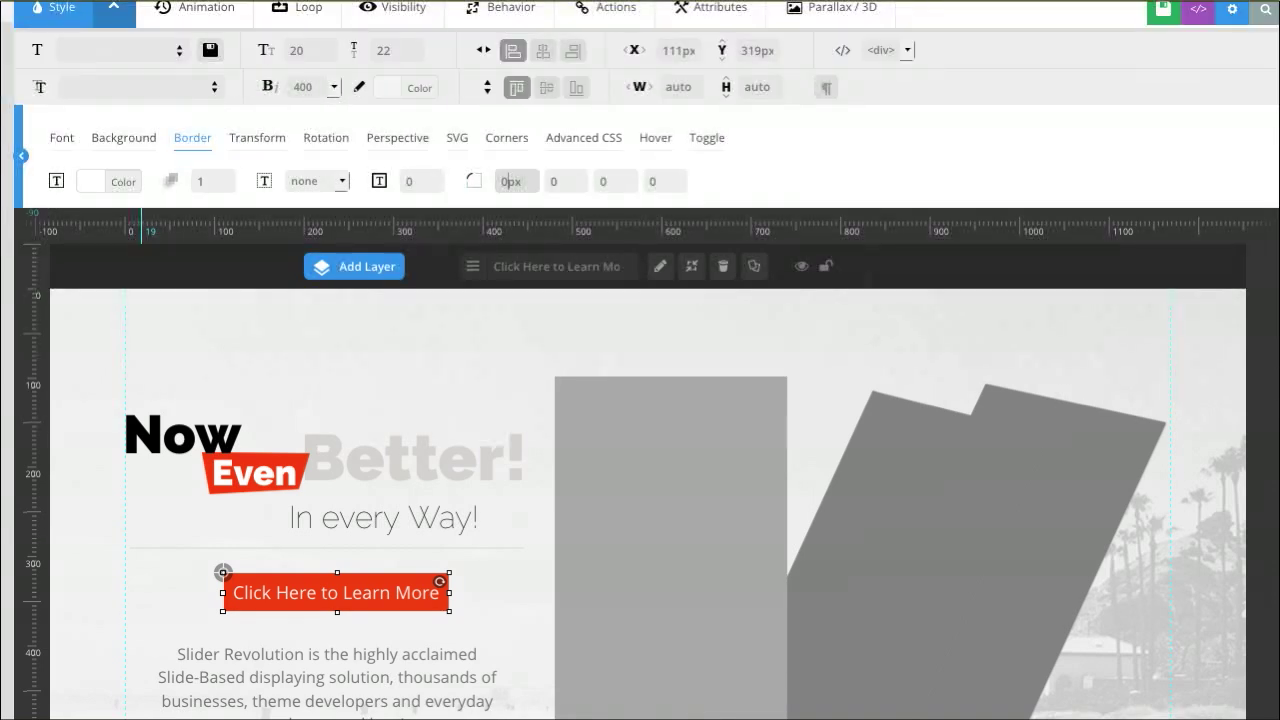
{"action": "left_click", "coordinate": [563, 181]}
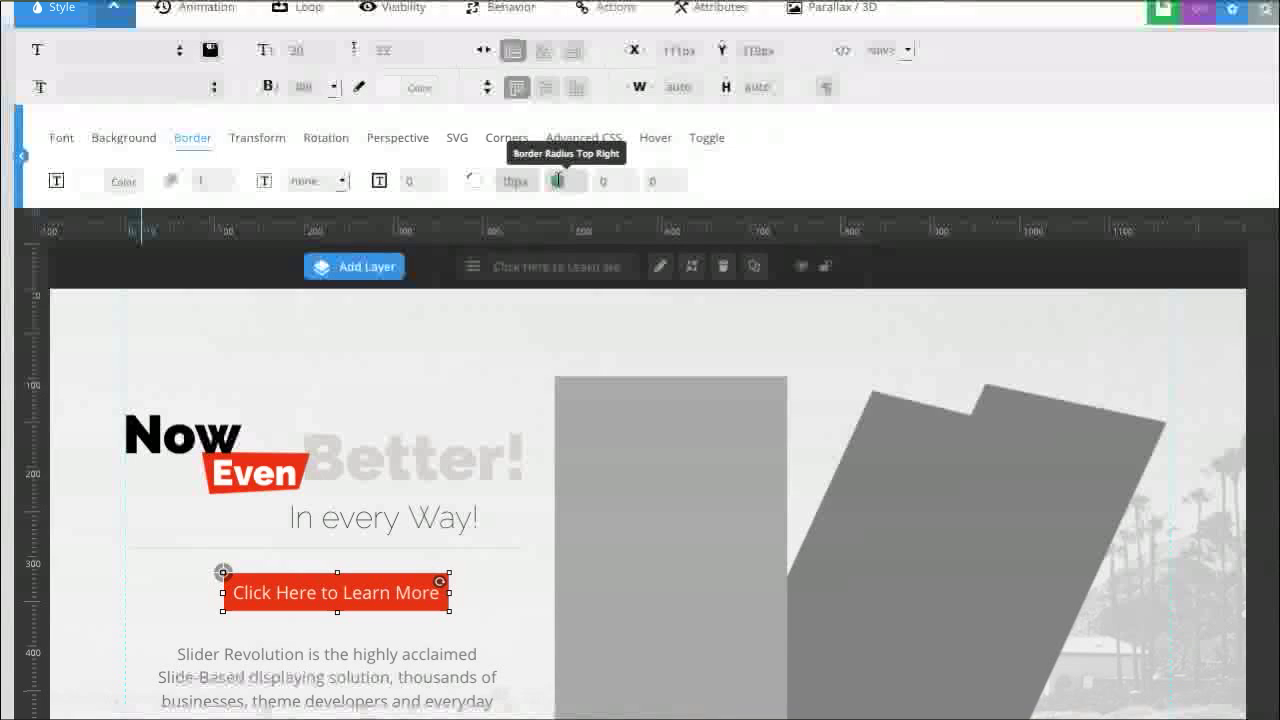
{"action": "key", "text": "Left"}
{"action": "type", "text": "1"}
{"action": "left_click", "coordinate": [612, 181]}
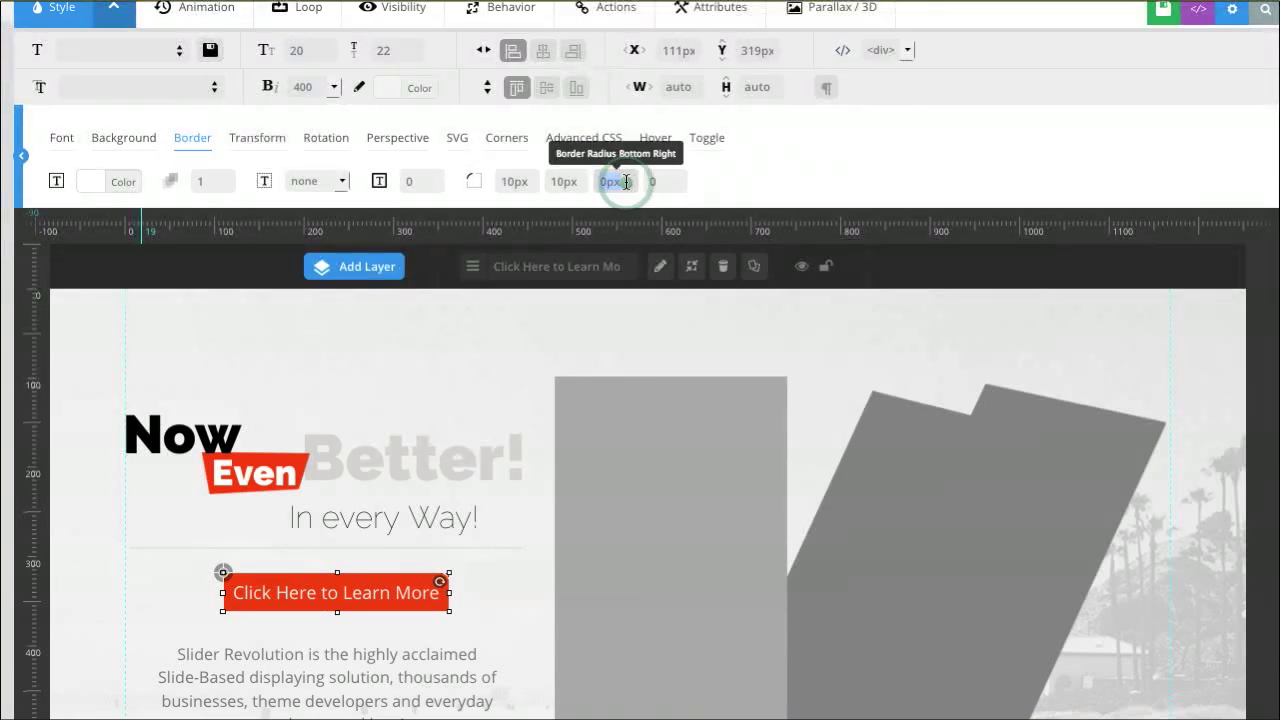
{"action": "key", "text": "Left"}
{"action": "type", "text": "1"}
{"action": "left_click", "coordinate": [660, 181]}
{"action": "key", "text": "Left"}
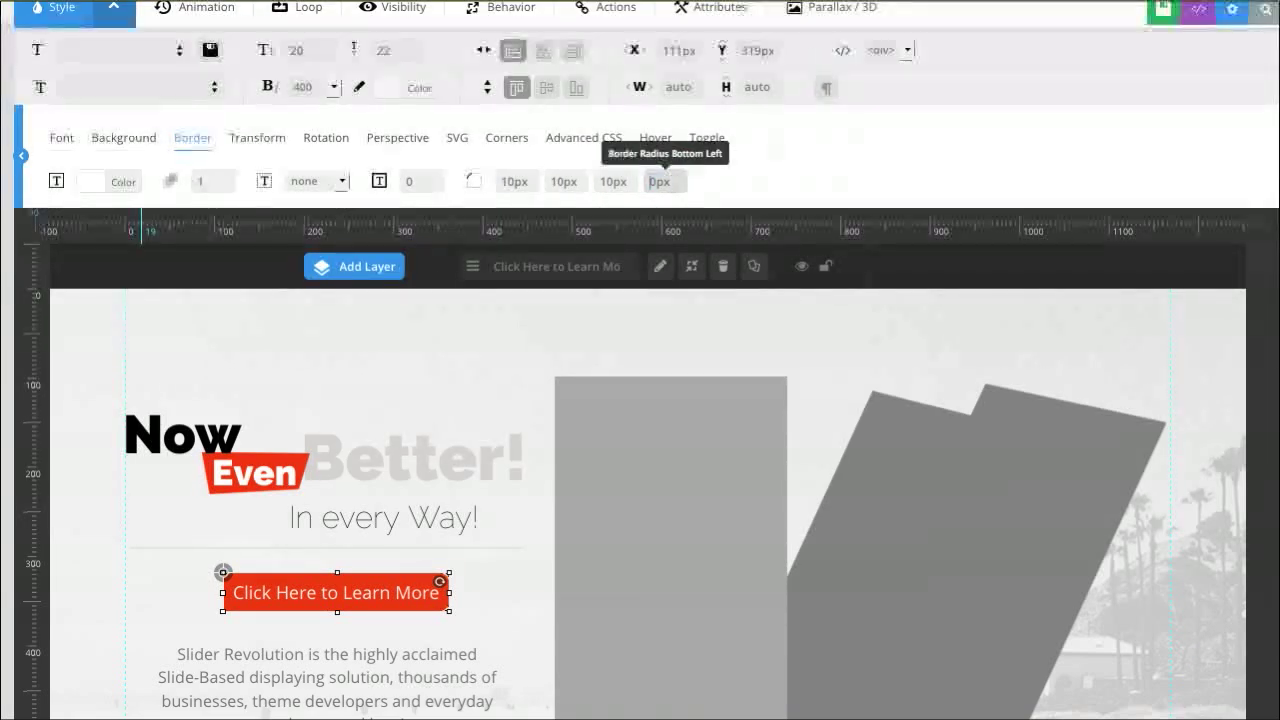
{"action": "type", "text": "1"}
{"action": "left_click", "coordinate": [762, 186]}
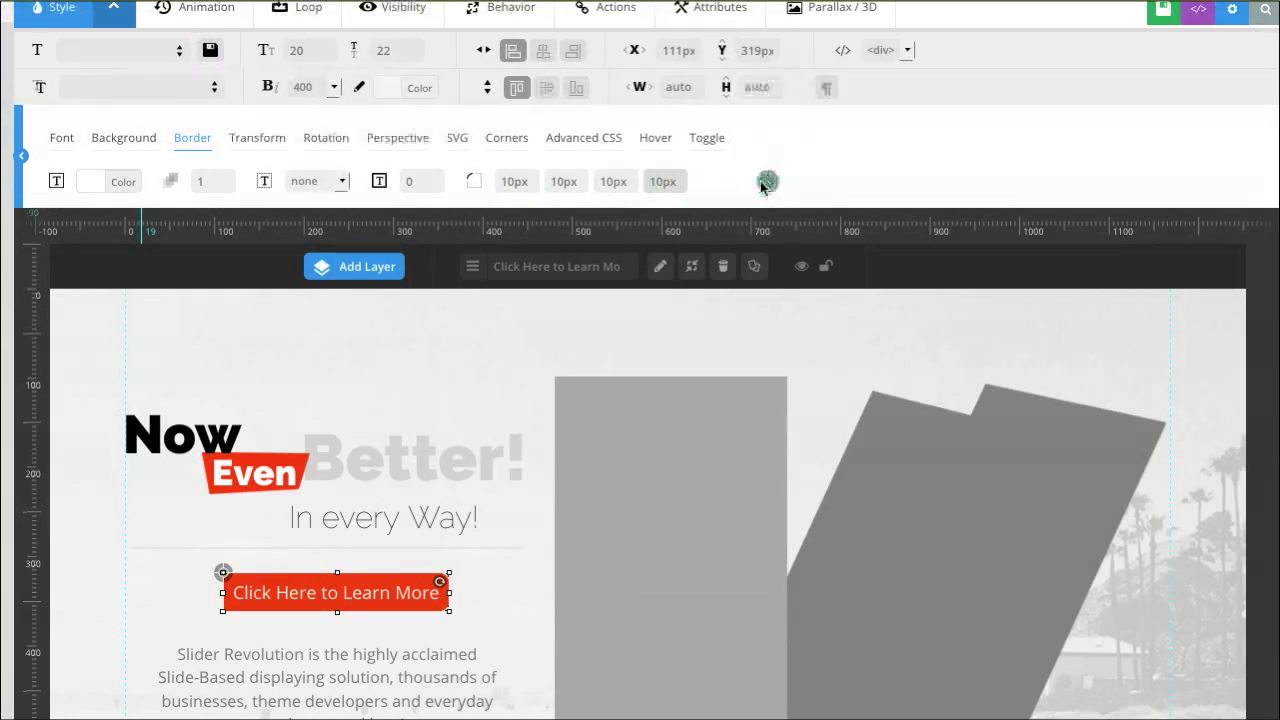
{"action": "left_click", "coordinate": [491, 624]}
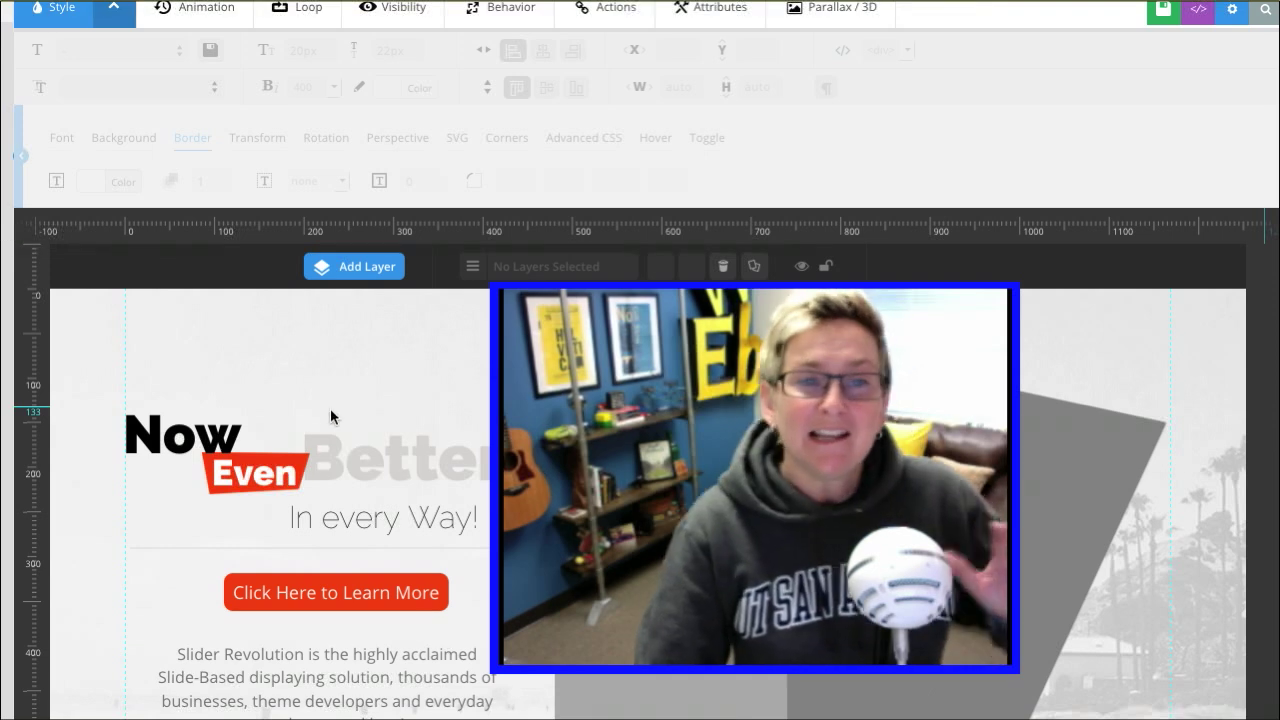
{"action": "scroll", "coordinate": [944, 165], "scroll_direction": "up", "scroll_amount": 1}
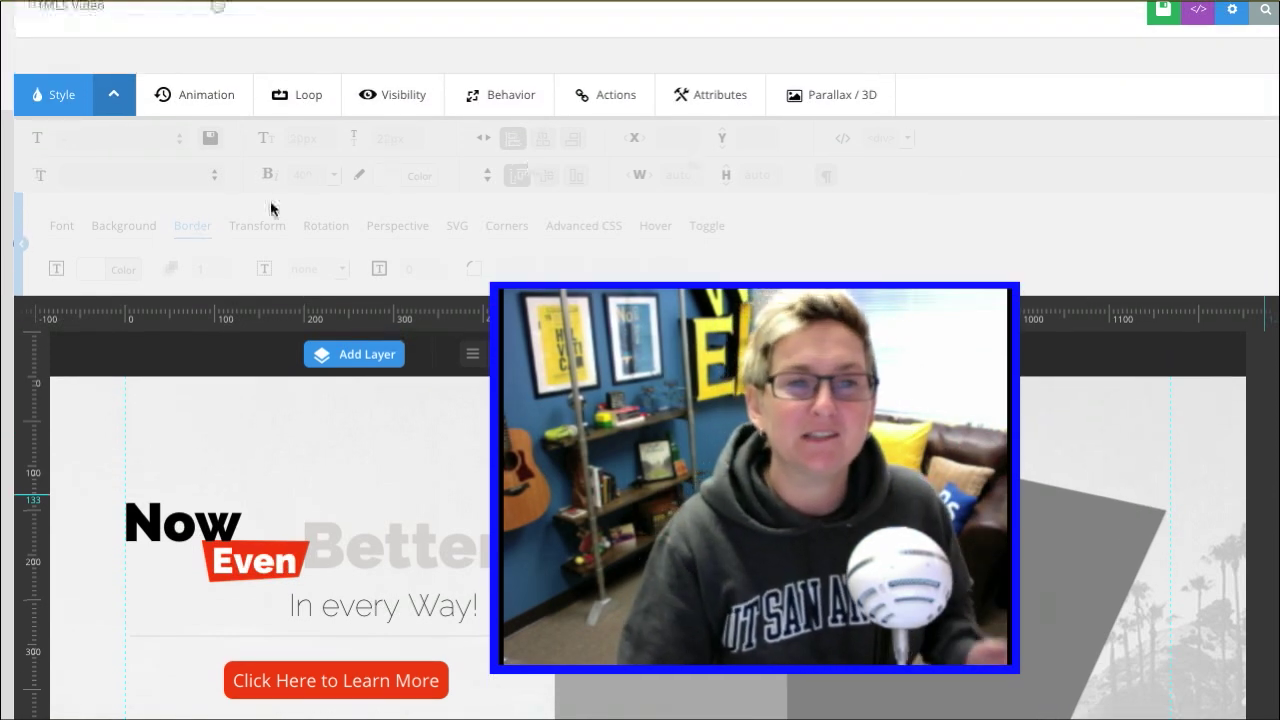